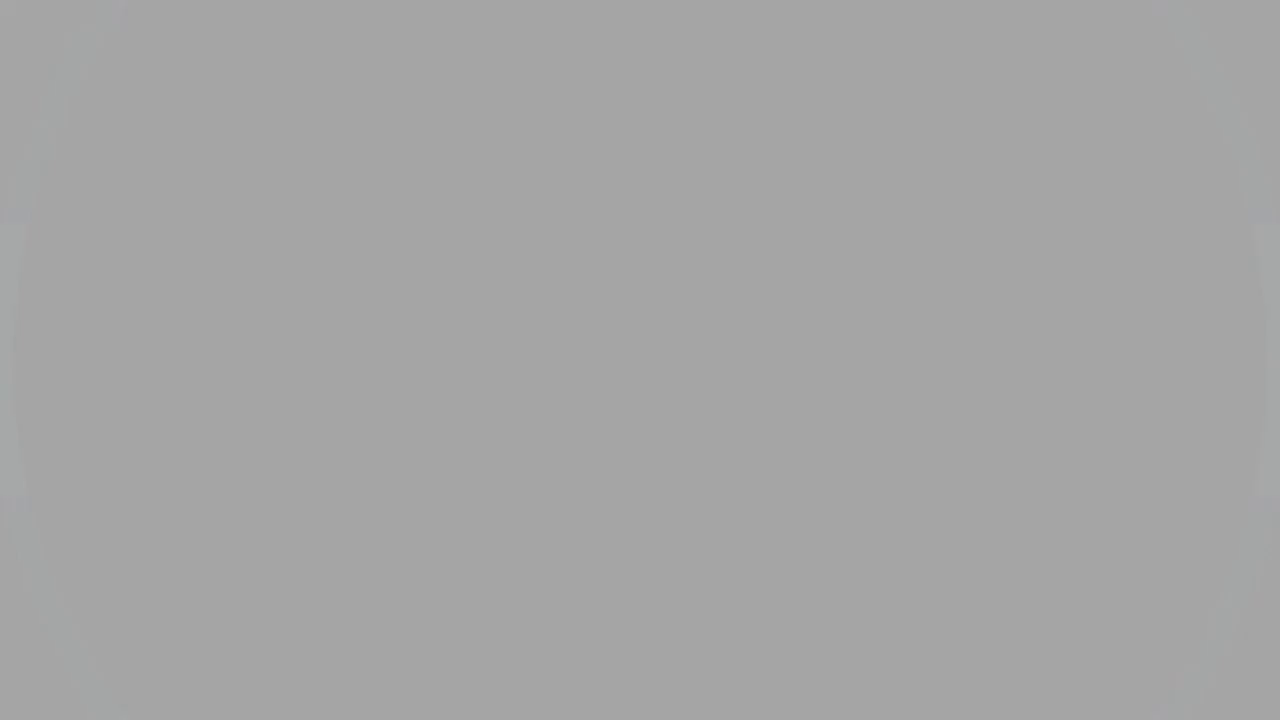
On a new layer, type NAME in 222 pt Impact and make it black.
key("ctrl+shift+alt+n")
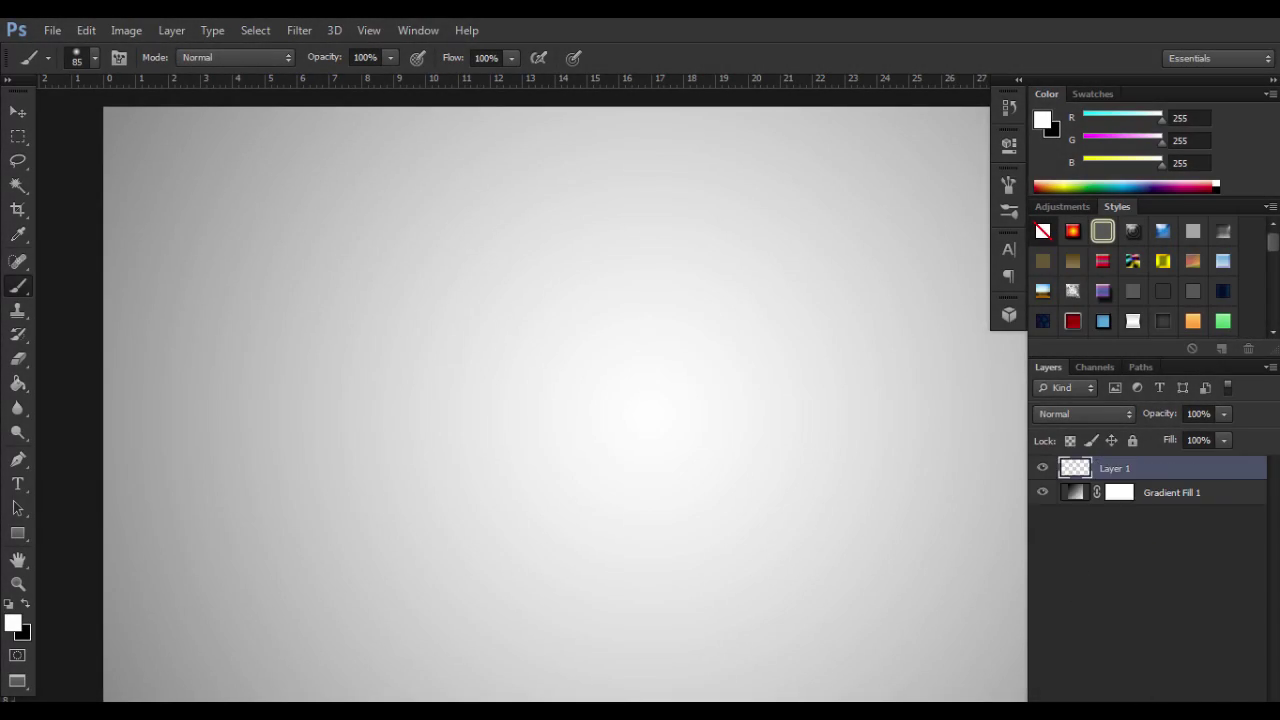
left_click(17, 484)
left_click(556, 372)
key("ctrl+minus")
key("ctrl+minus")
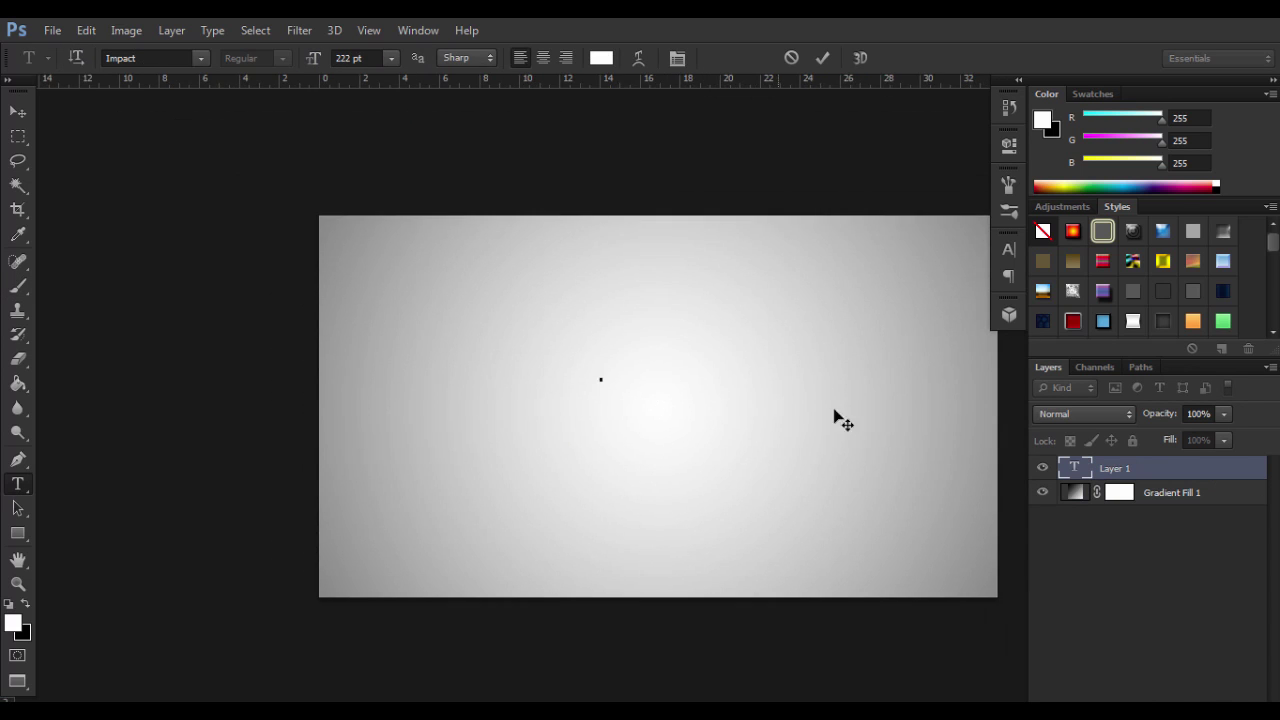
scroll(981, 402, "up", 2)
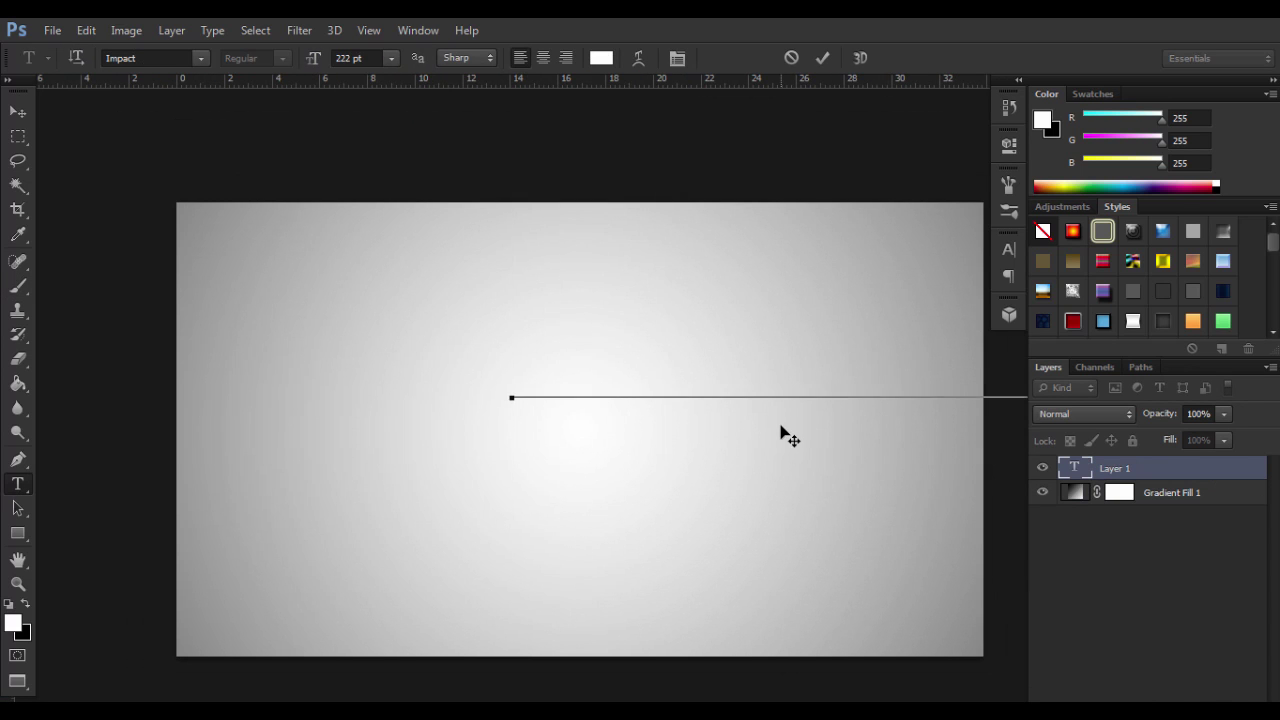
type("Nam")
key("BackSpace")
key("BackSpace")
type("AM")
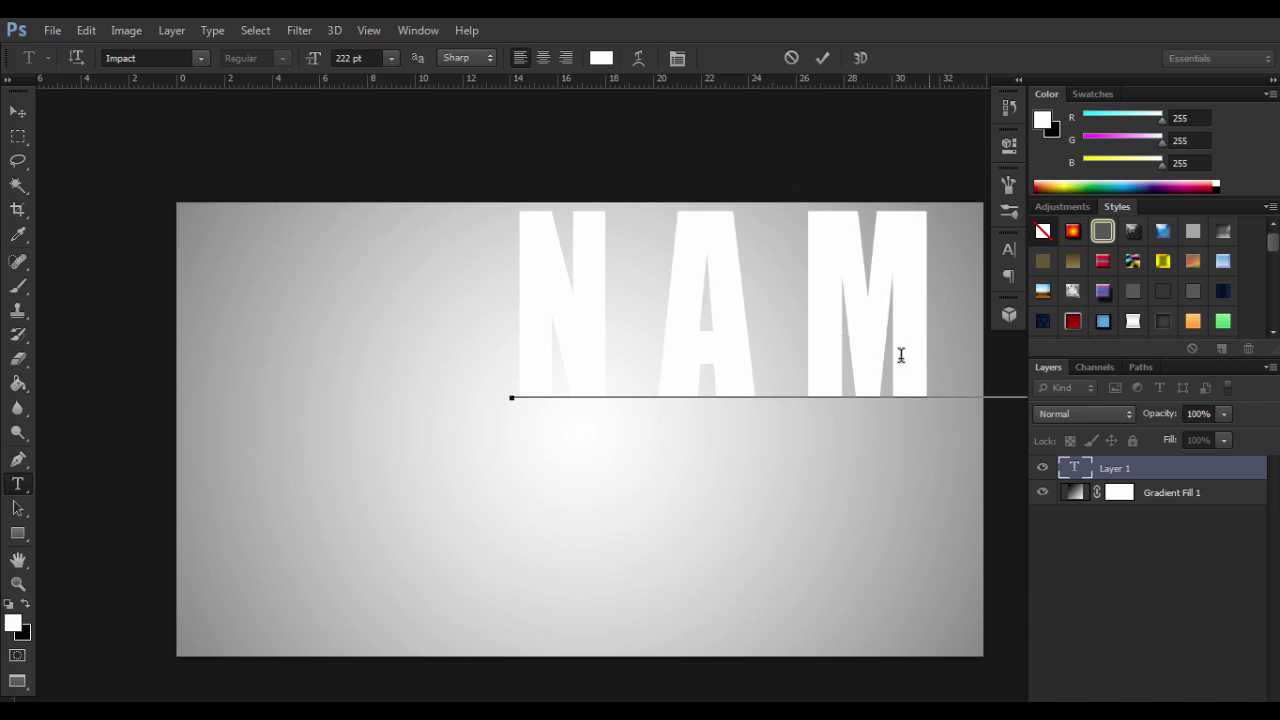
key("ctrl+a")
left_click(25, 603)
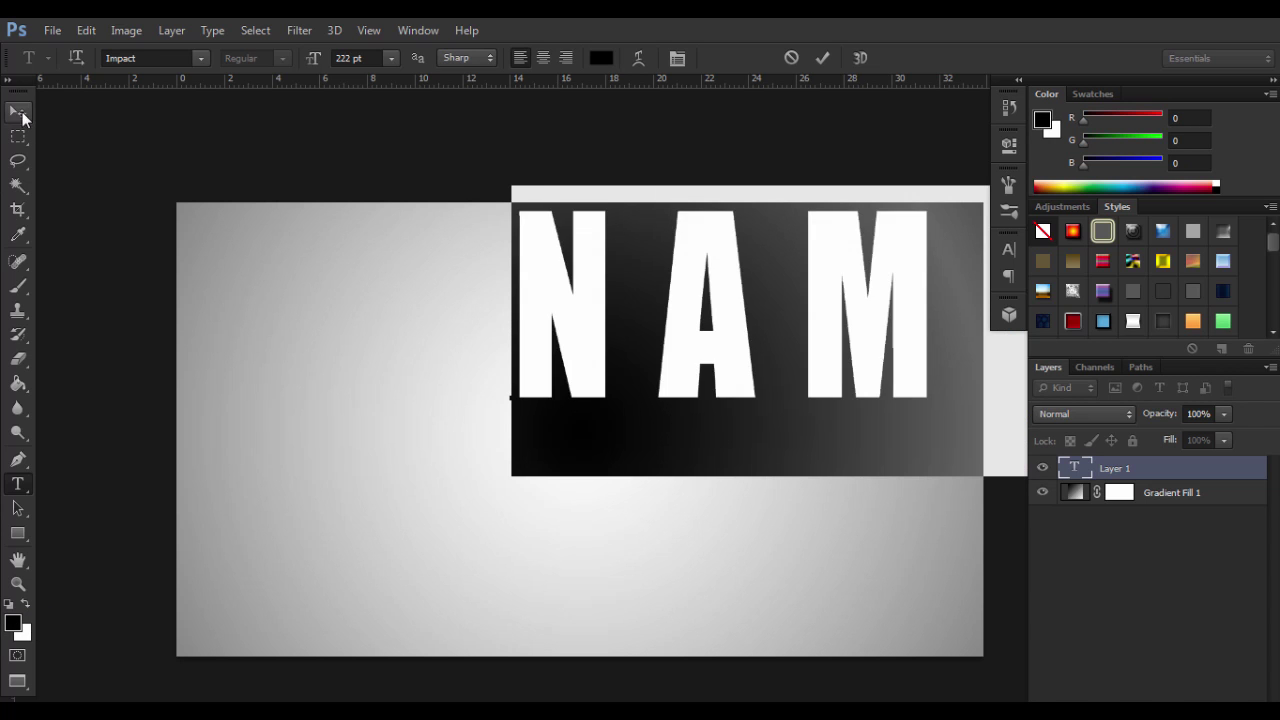
Commit the NAME text and center it over the gray gradient.
left_click(17, 111)
mouse_move(561, 358)
left_mouse_down()
mouse_move(464, 420)
mouse_move(381, 500)
left_mouse_up()
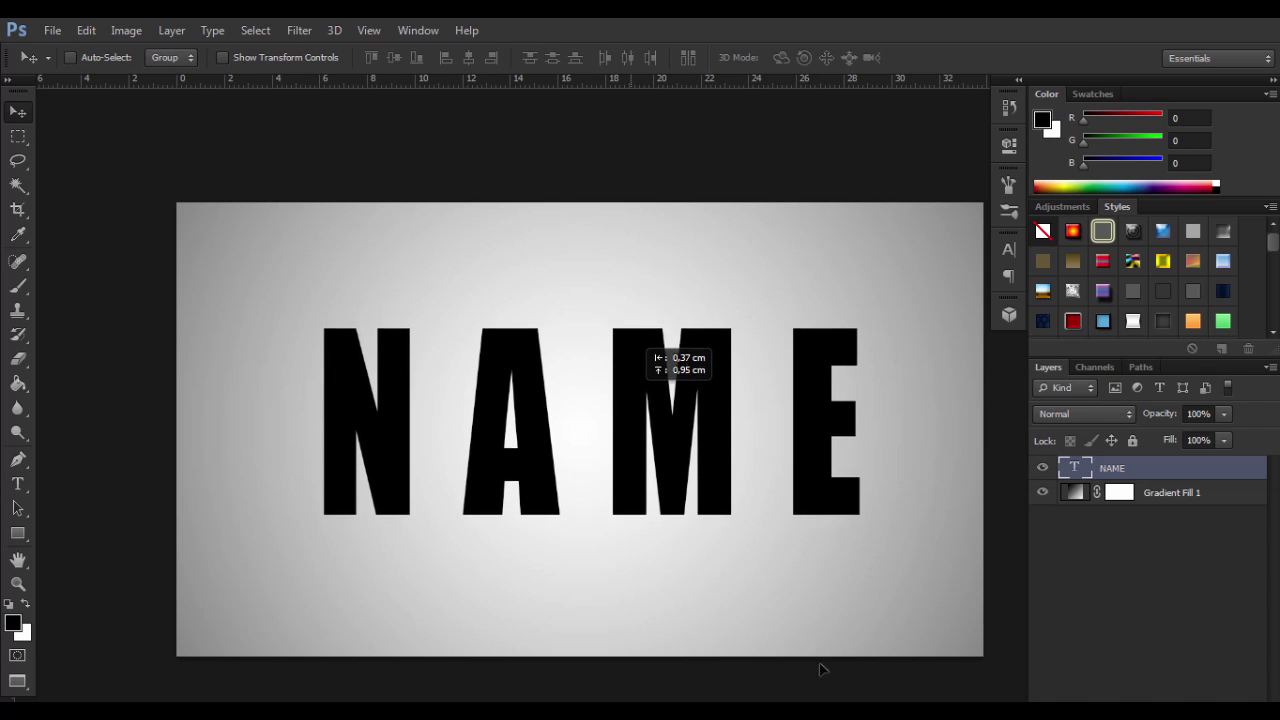
scroll(823, 643, "down", 1)
scroll(626, 560, "up", 1)
scroll(170, 600, "down", 2)
scroll(150, 605, "up", 1)
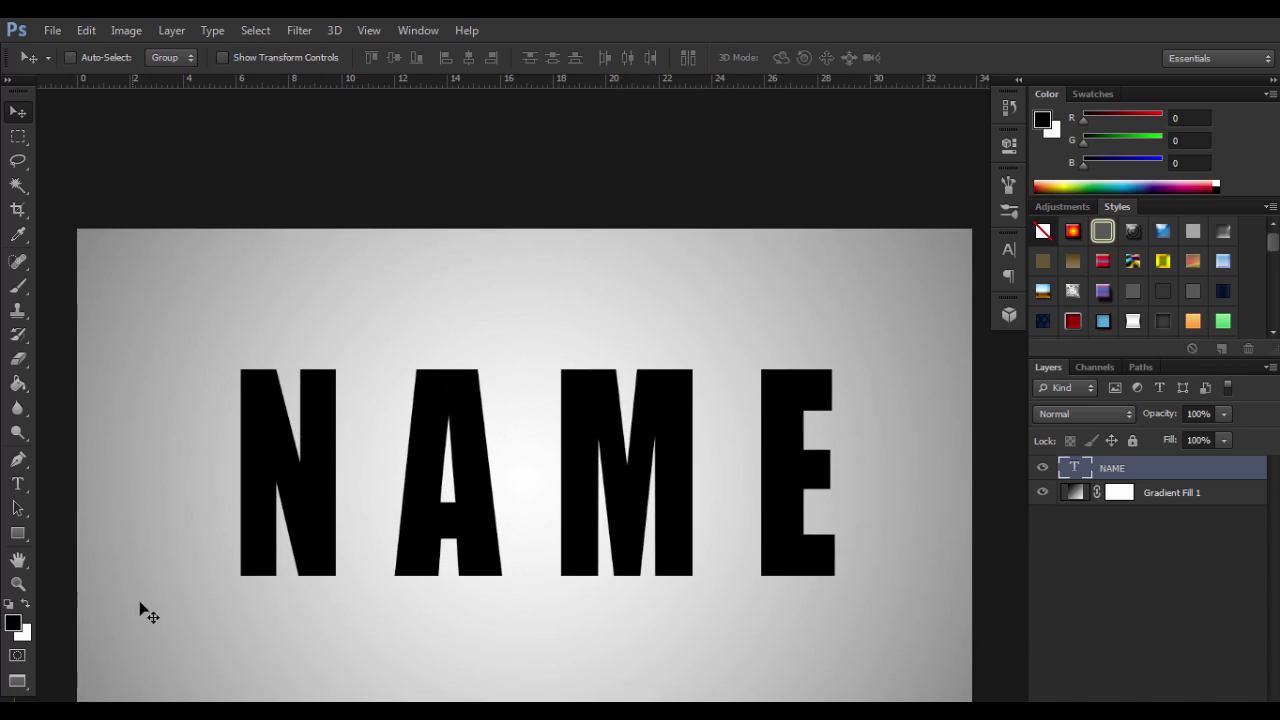
scroll(245, 580, "down", 1)
Rasterize the NAME type and open four soldier render PNGs, including MW2_soldier_render.
right_click(1070, 472)
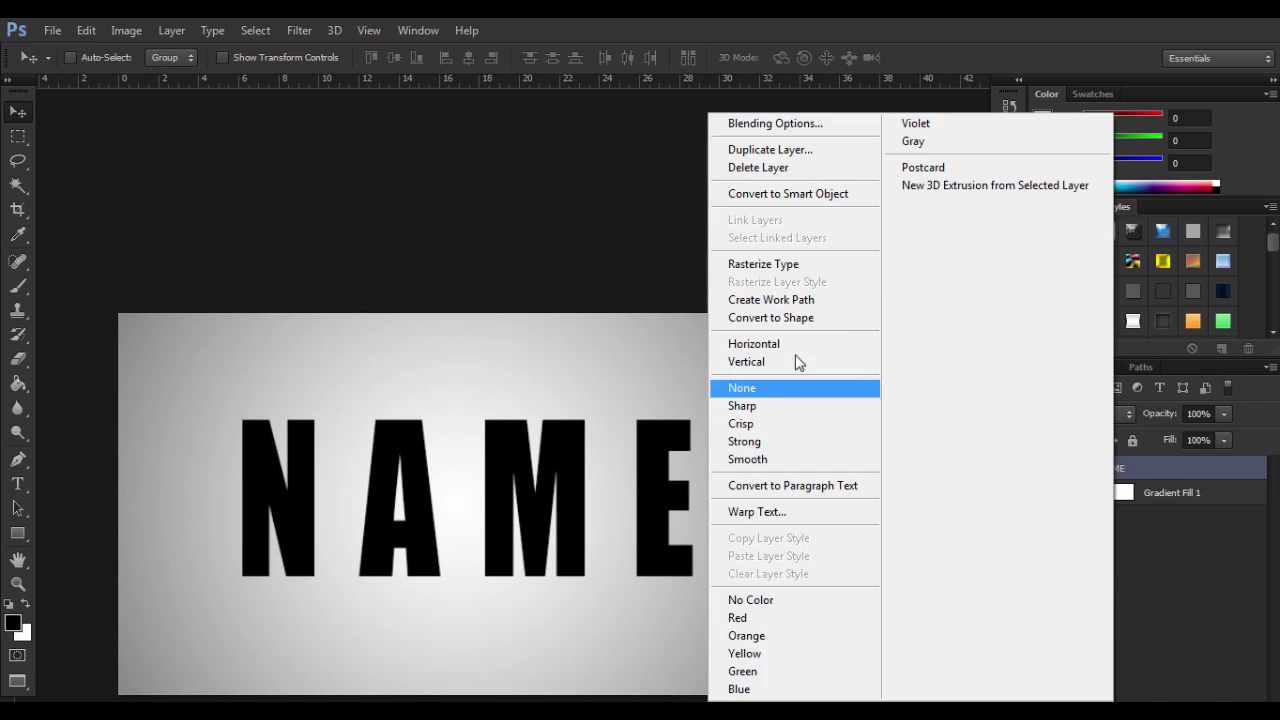
left_click(770, 263)
left_click(52, 30)
left_click(70, 68)
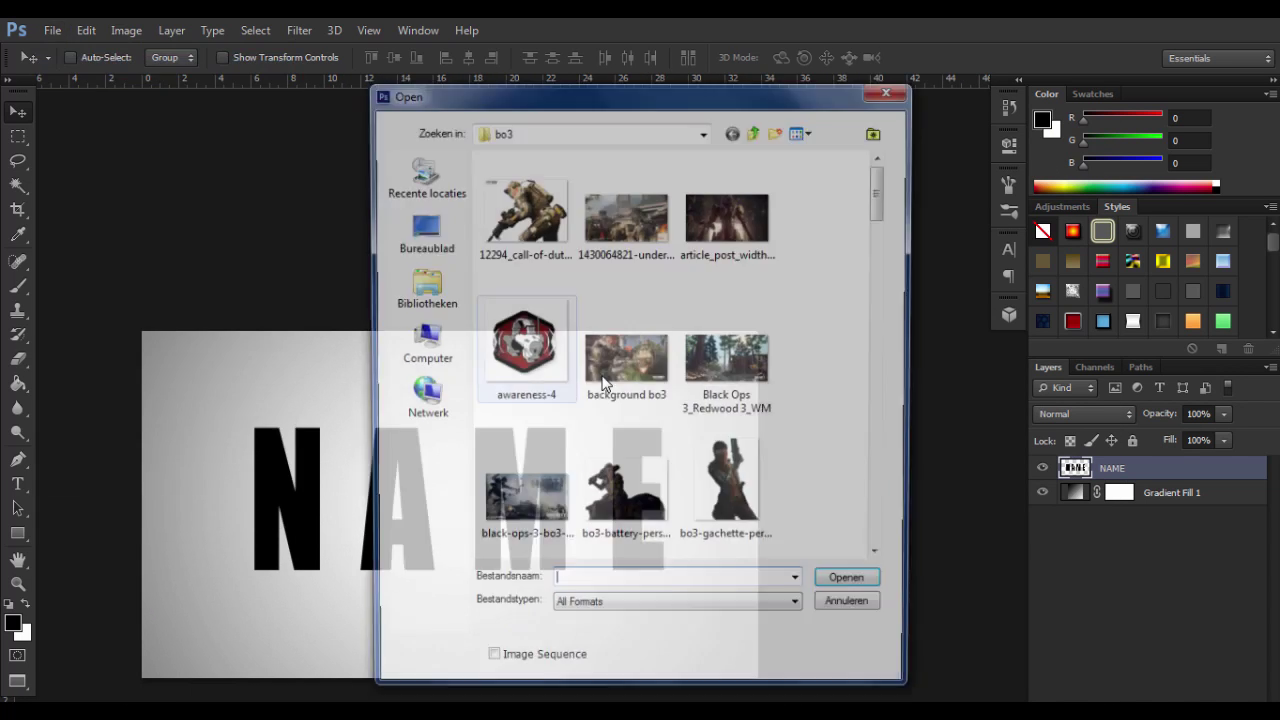
left_click(523, 215)
scroll(670, 350, "down", 5)
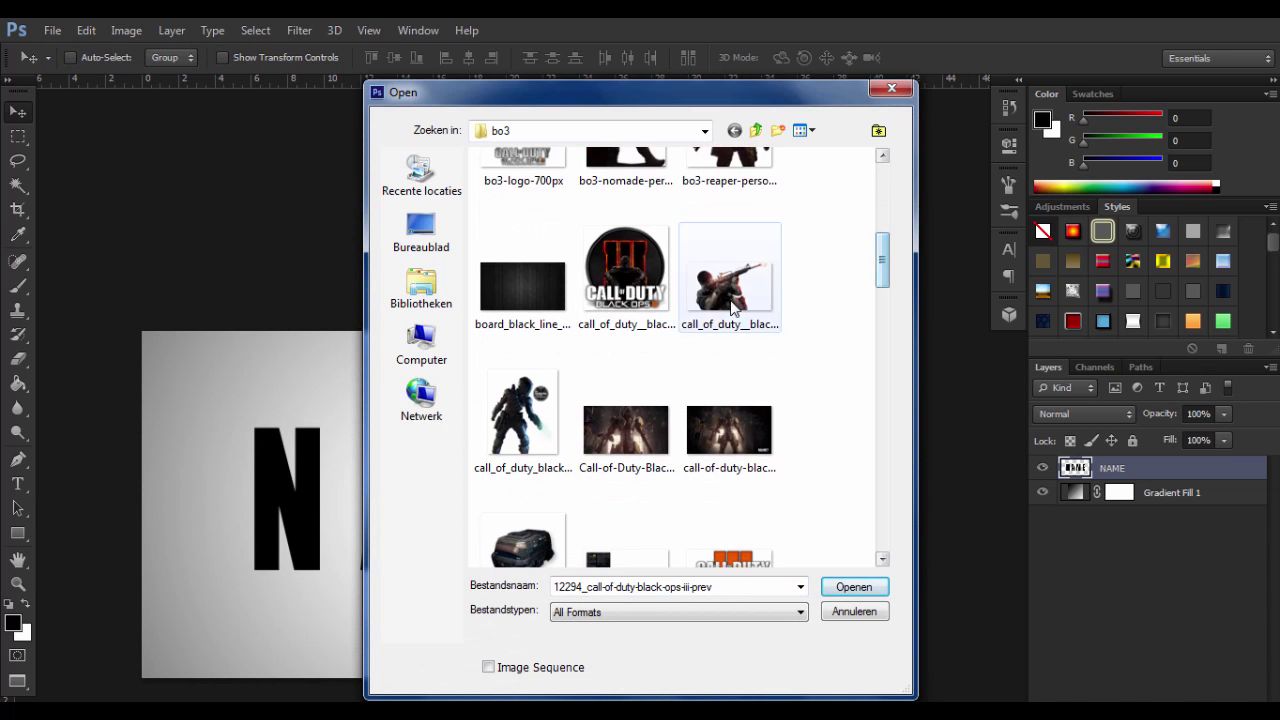
left_click(730, 290, "ctrl")
scroll(670, 350, "down", 1)
left_click(523, 400, "ctrl")
scroll(884, 318, "down", 10)
left_click(623, 366, "ctrl")
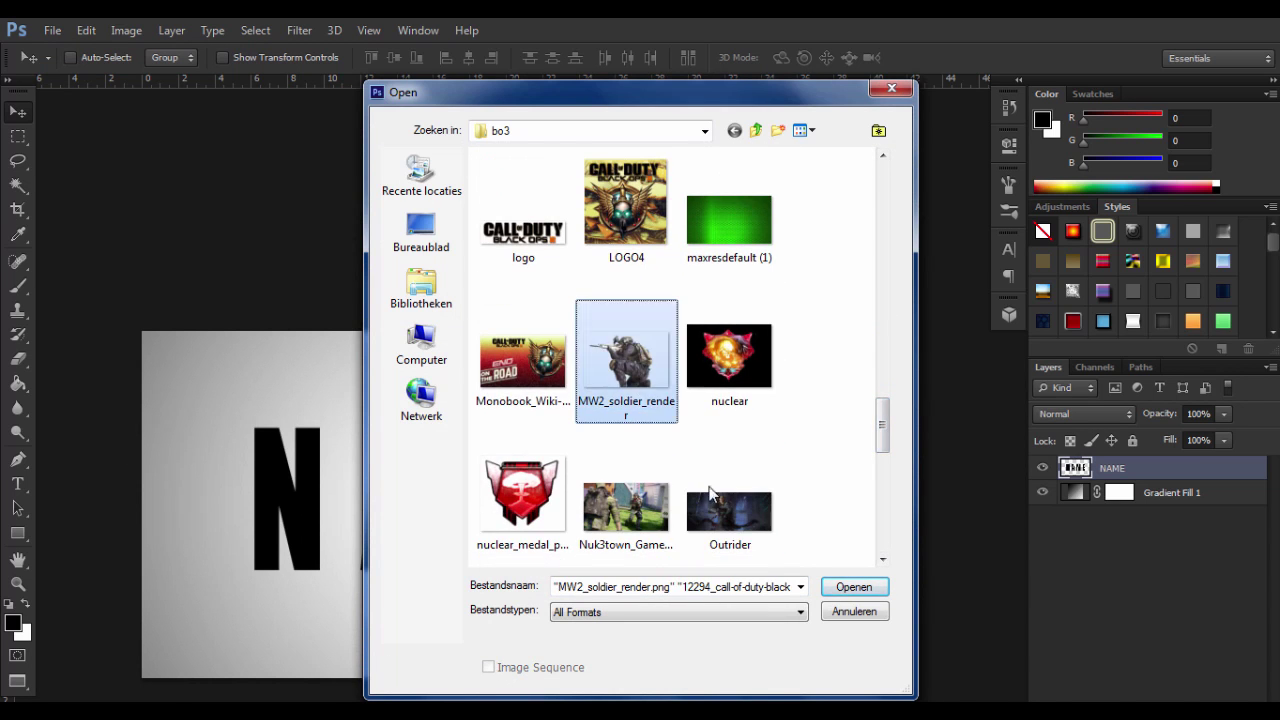
left_click(852, 586)
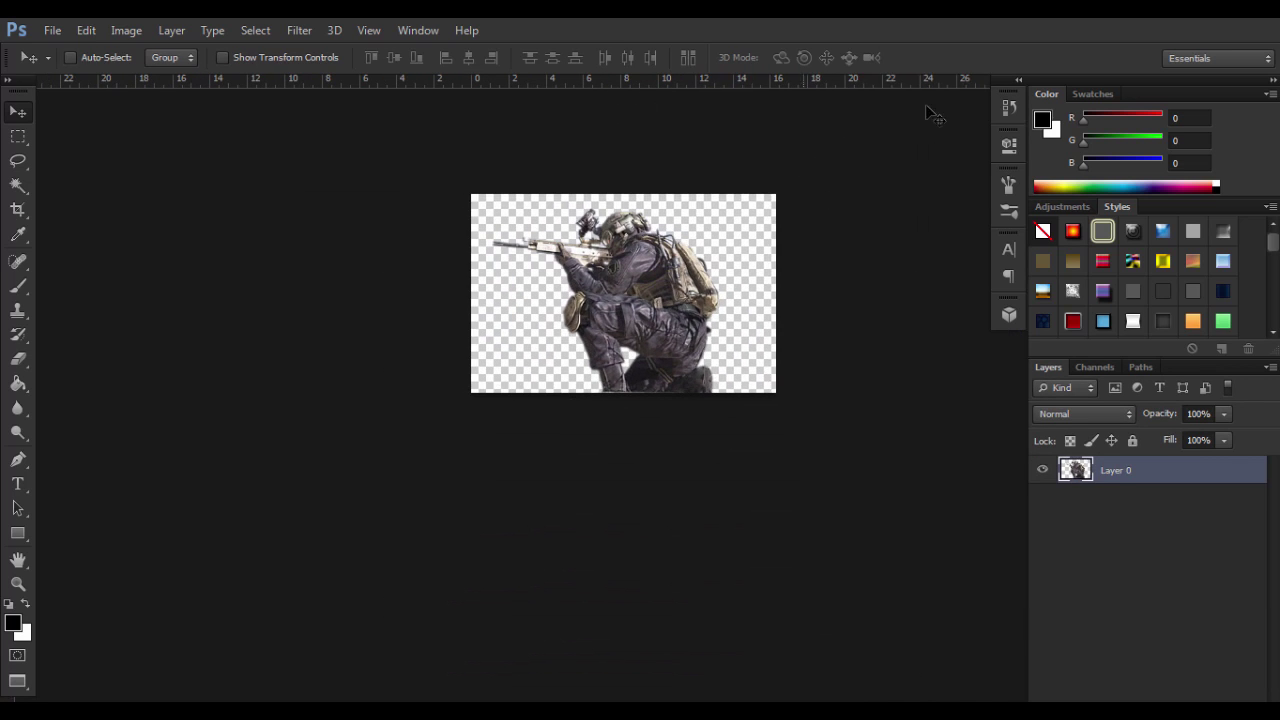
Switch the open documents to display as tabs in the window.
left_click(1019, 80)
left_click(1019, 80)
left_click(53, 30)
mouse_move(87, 159)
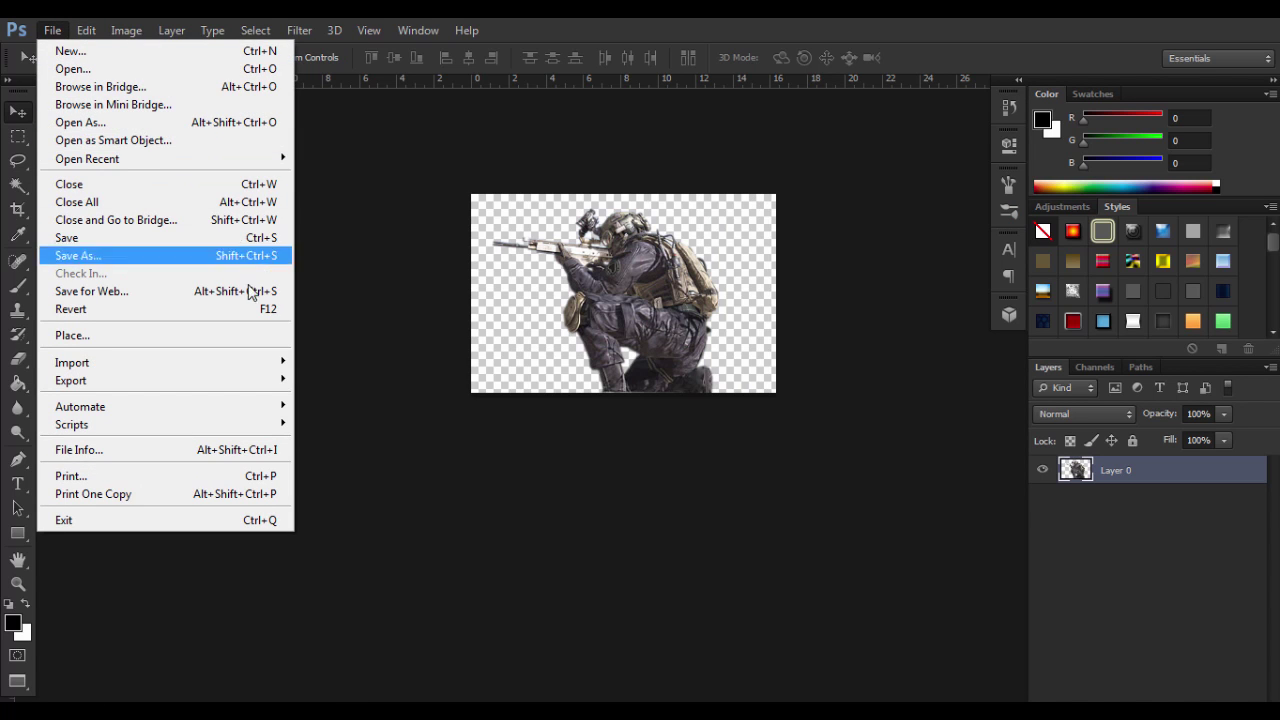
left_click(200, 182)
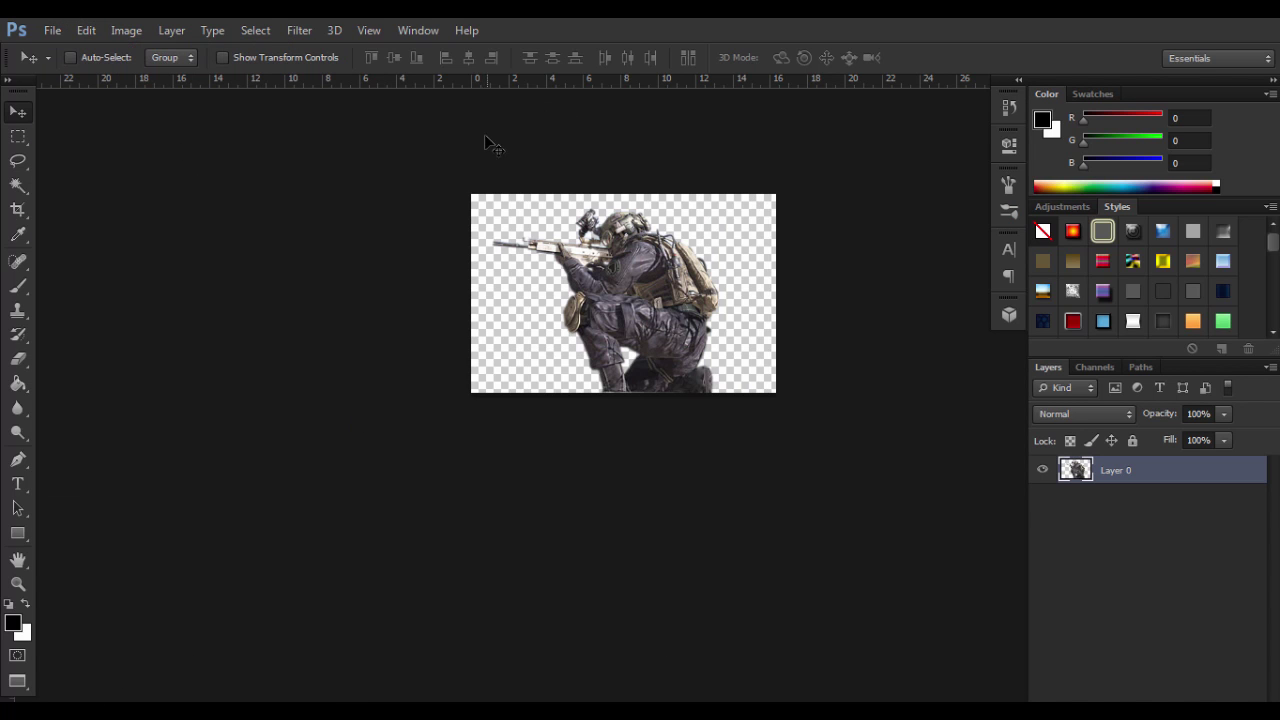
left_click(369, 30)
left_click(630, 263)
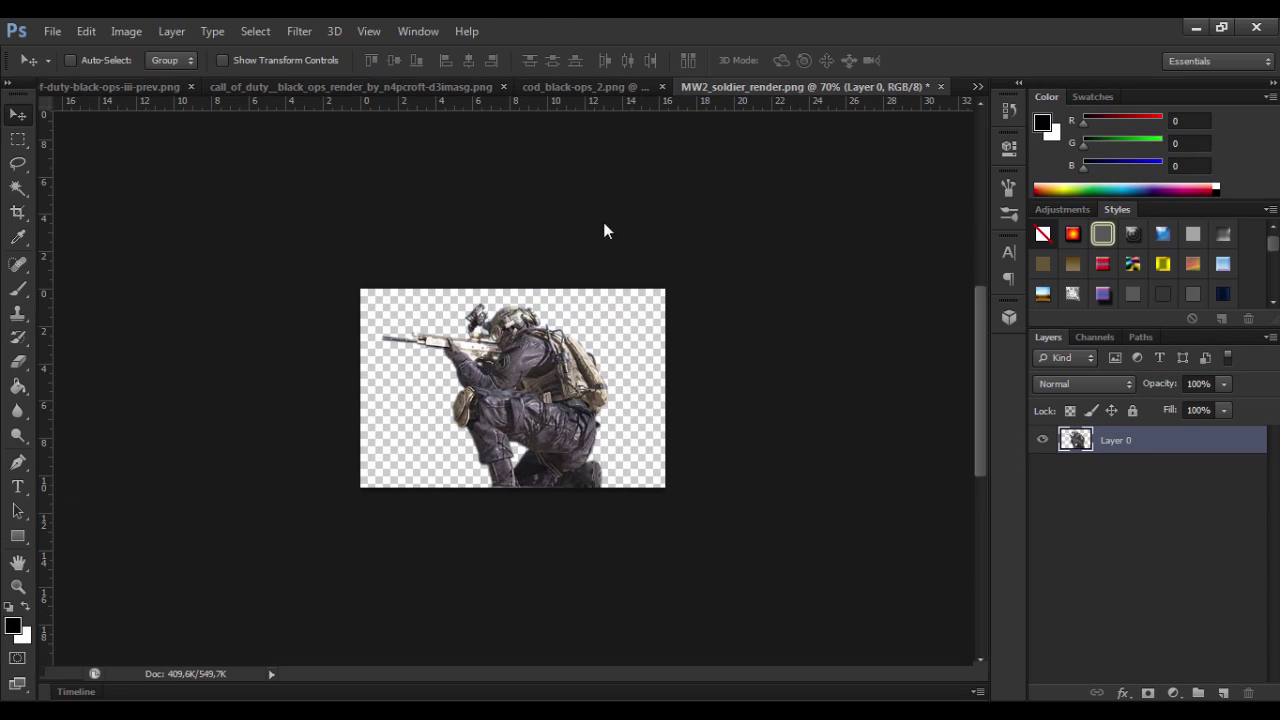
Drag the cod_black-ops_2 soldier render into Untitled-1 as a new layer.
left_click(131, 86)
left_click(978, 86)
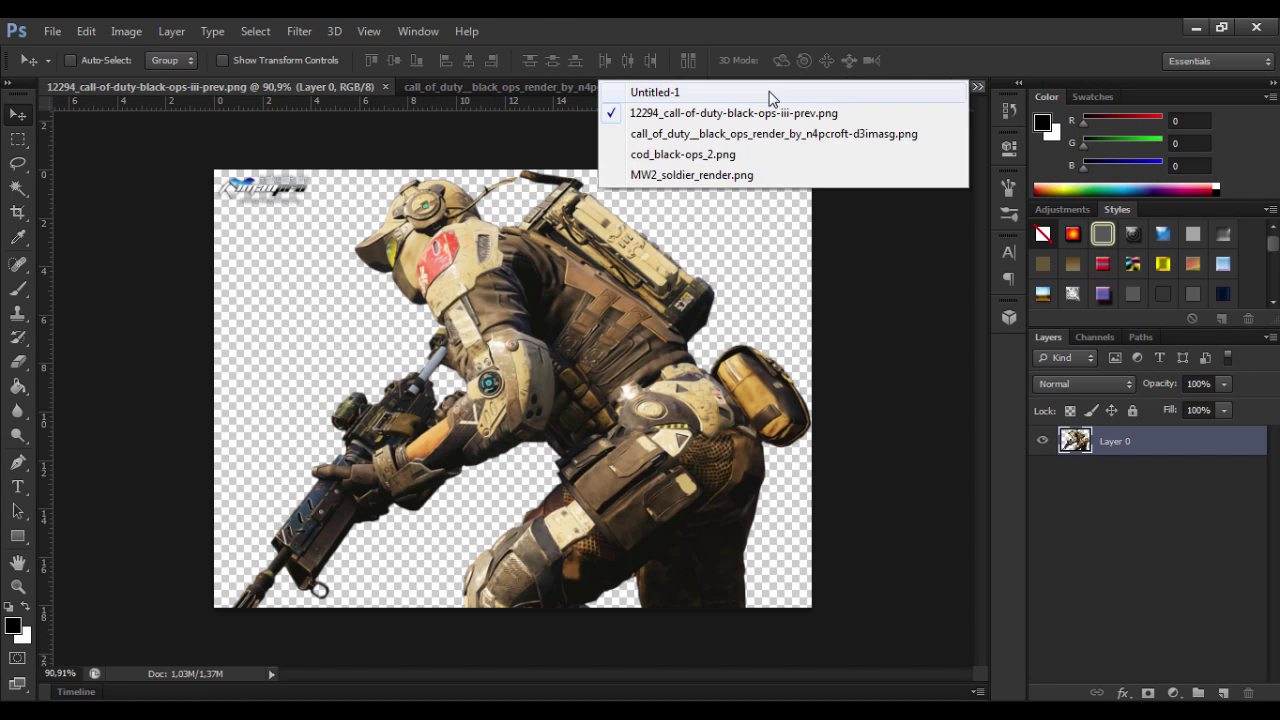
left_click(760, 90)
left_click(413, 87)
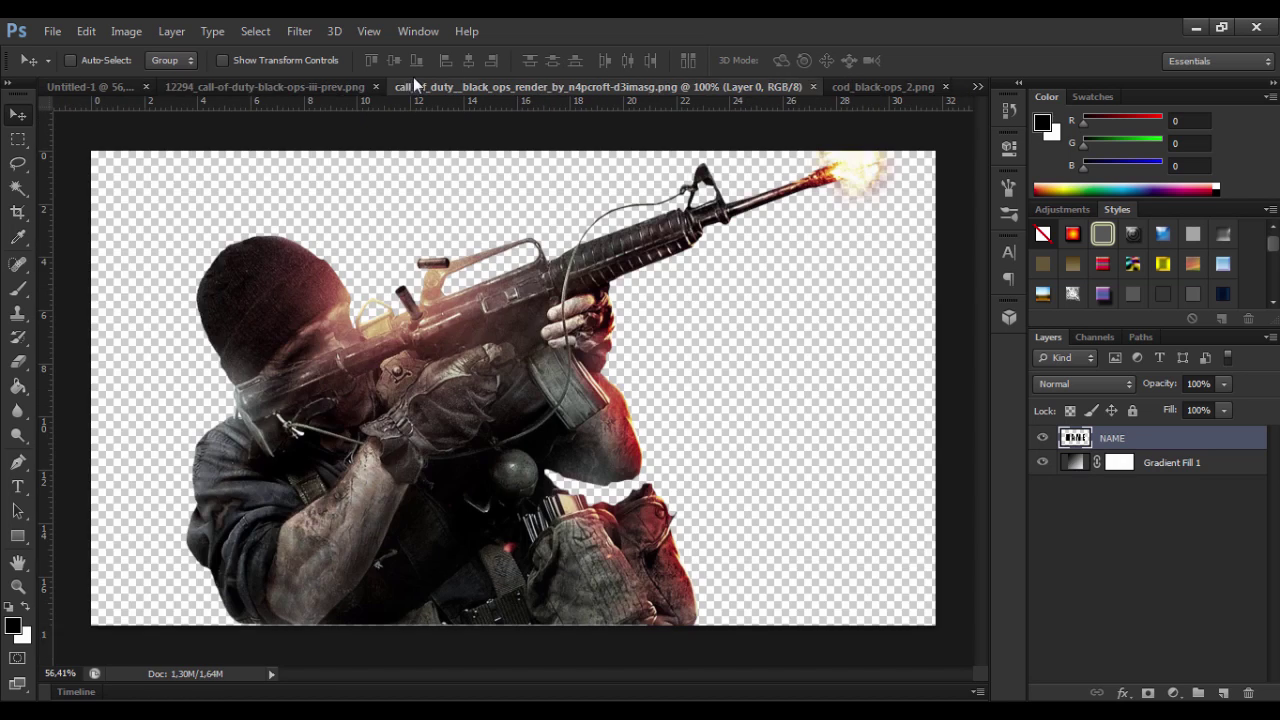
left_click(788, 87)
left_click(620, 87)
left_click(861, 87)
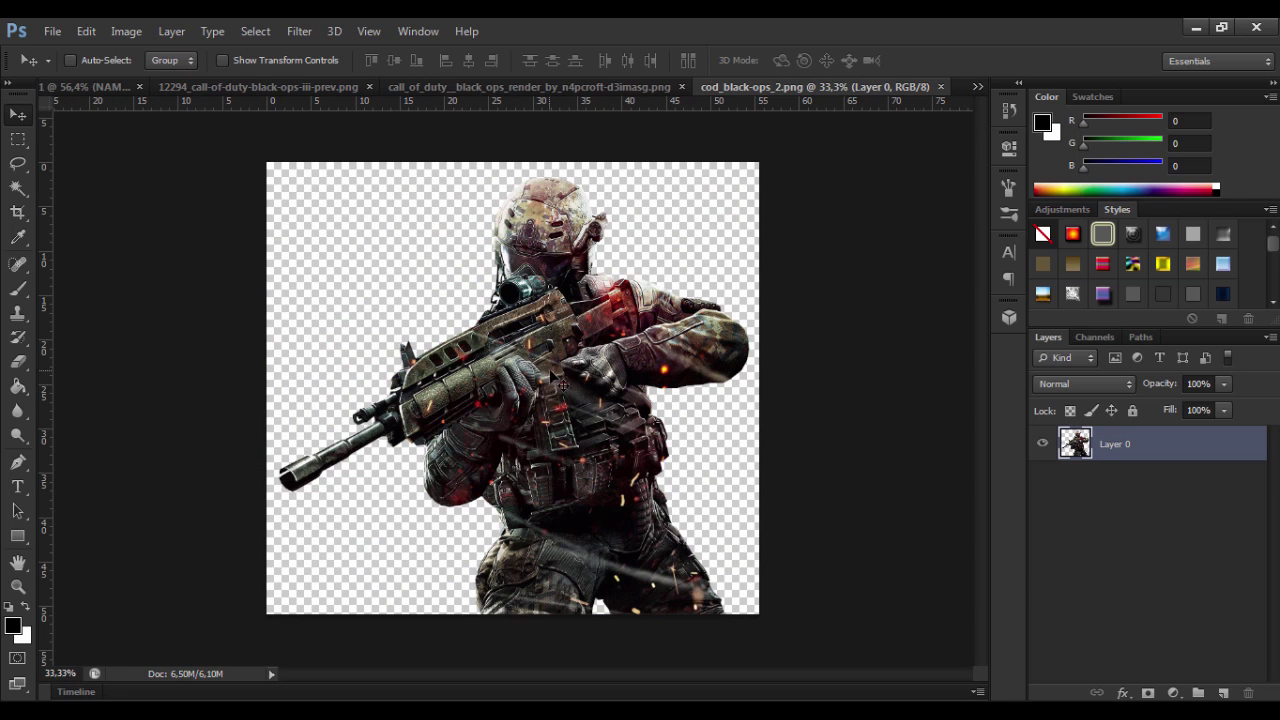
left_click_drag(563, 383, 503, 395)
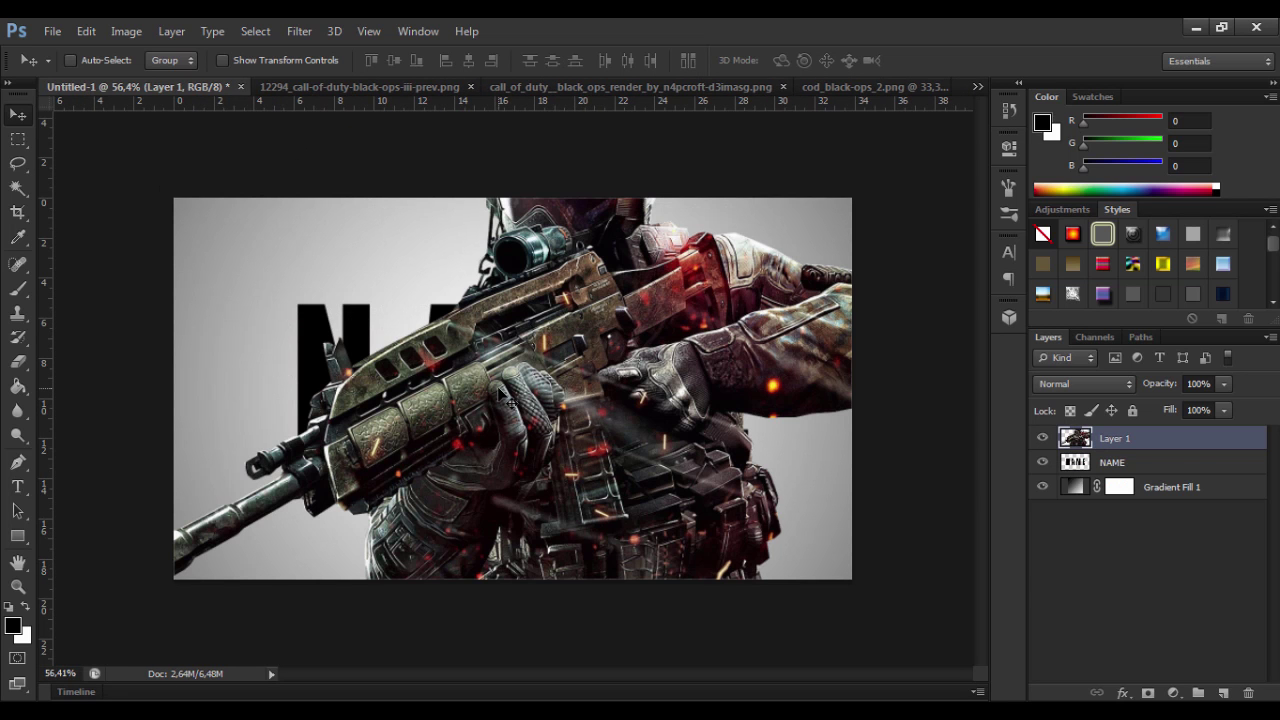
Scale the cod_black-ops_2 soldier to about 21% and place him over the letter N.
key("ctrl+t")
key("ctrl+0")
left_click_drag(774, 654, 486, 386)
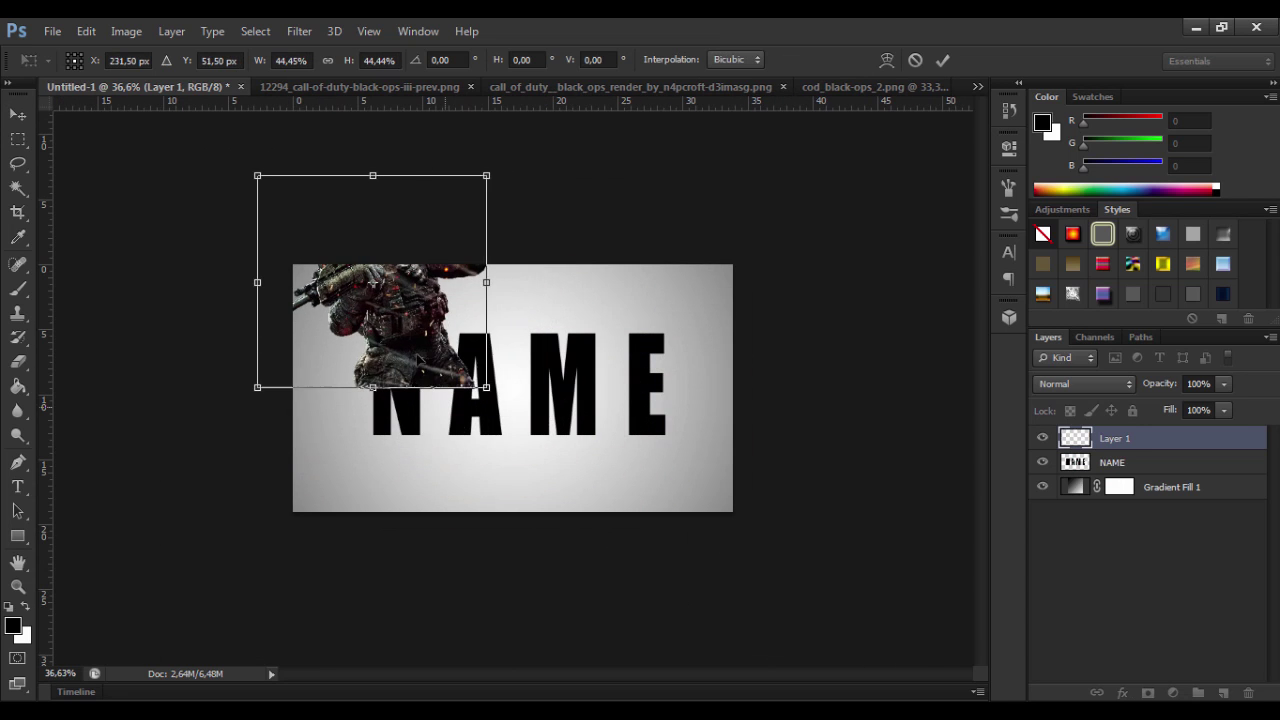
left_click_drag(400, 300, 463, 421)
left_click_drag(562, 520, 409, 377)
key("ctrl+plus")
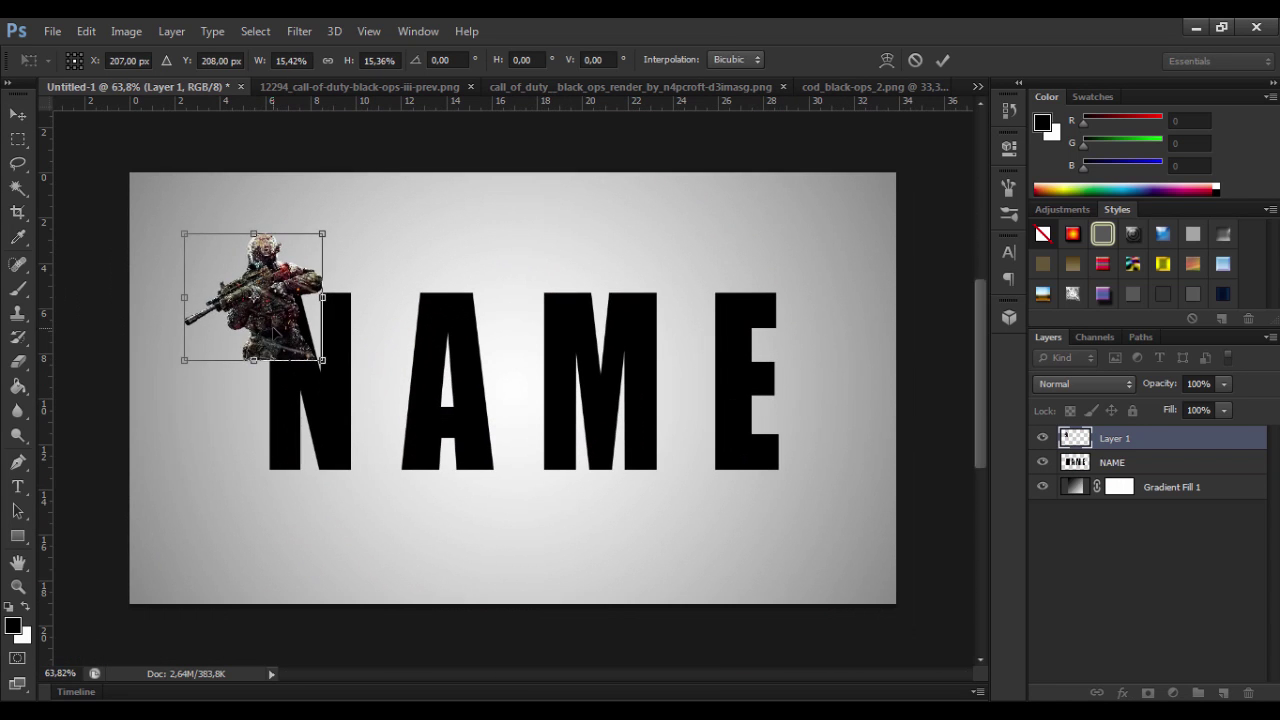
left_click_drag(308, 290, 350, 398)
left_click_drag(222, 344, 189, 296)
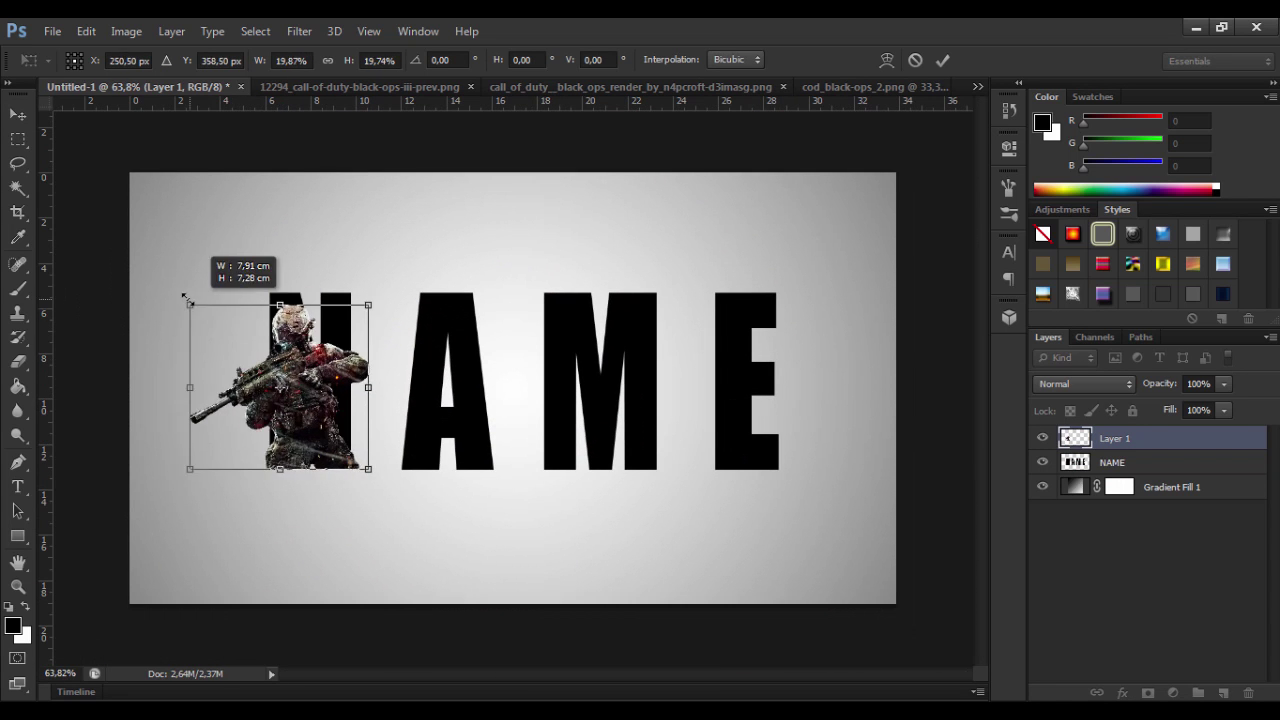
left_click_drag(282, 398, 290, 398)
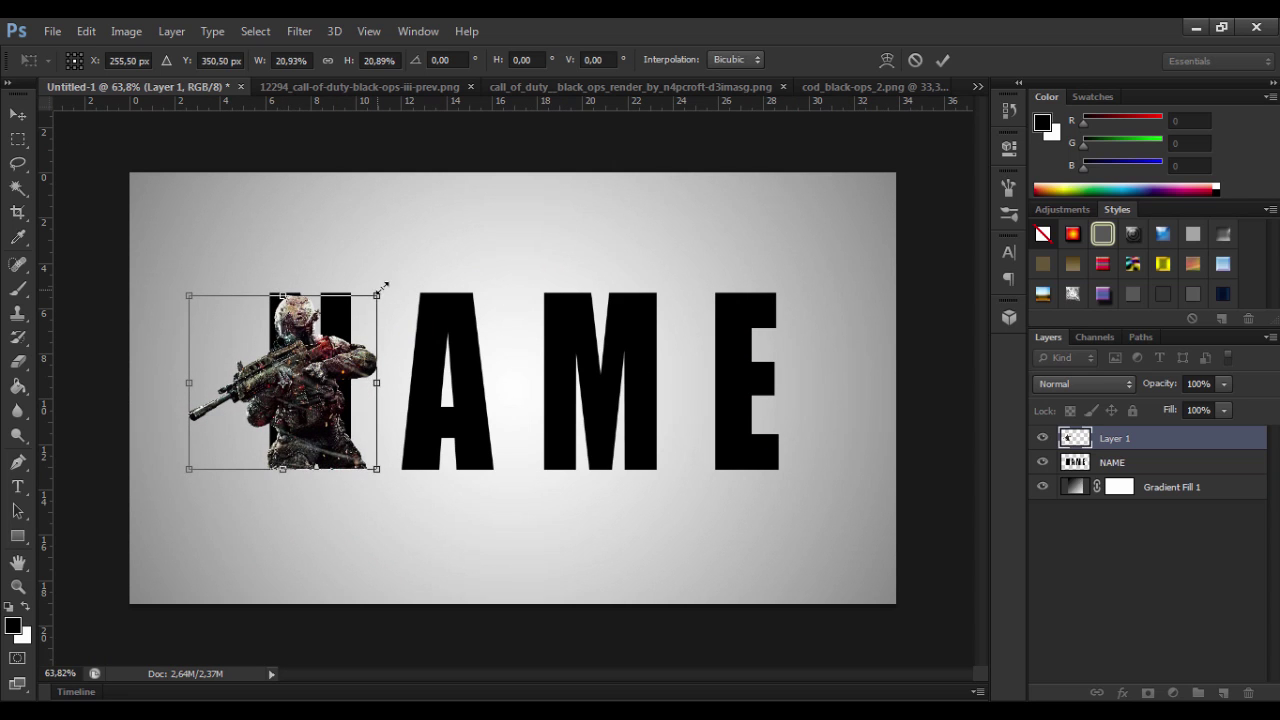
left_click_drag(376, 296, 378, 293)
key("Return")
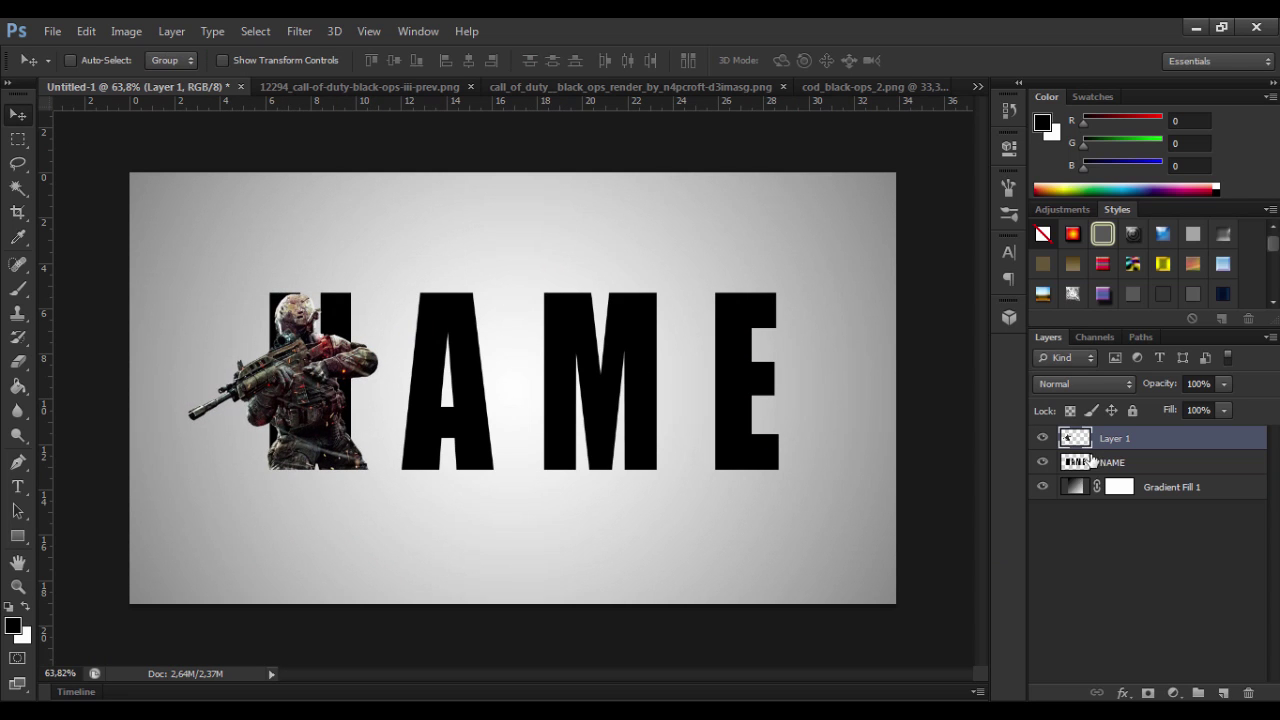
left_click(1093, 463)
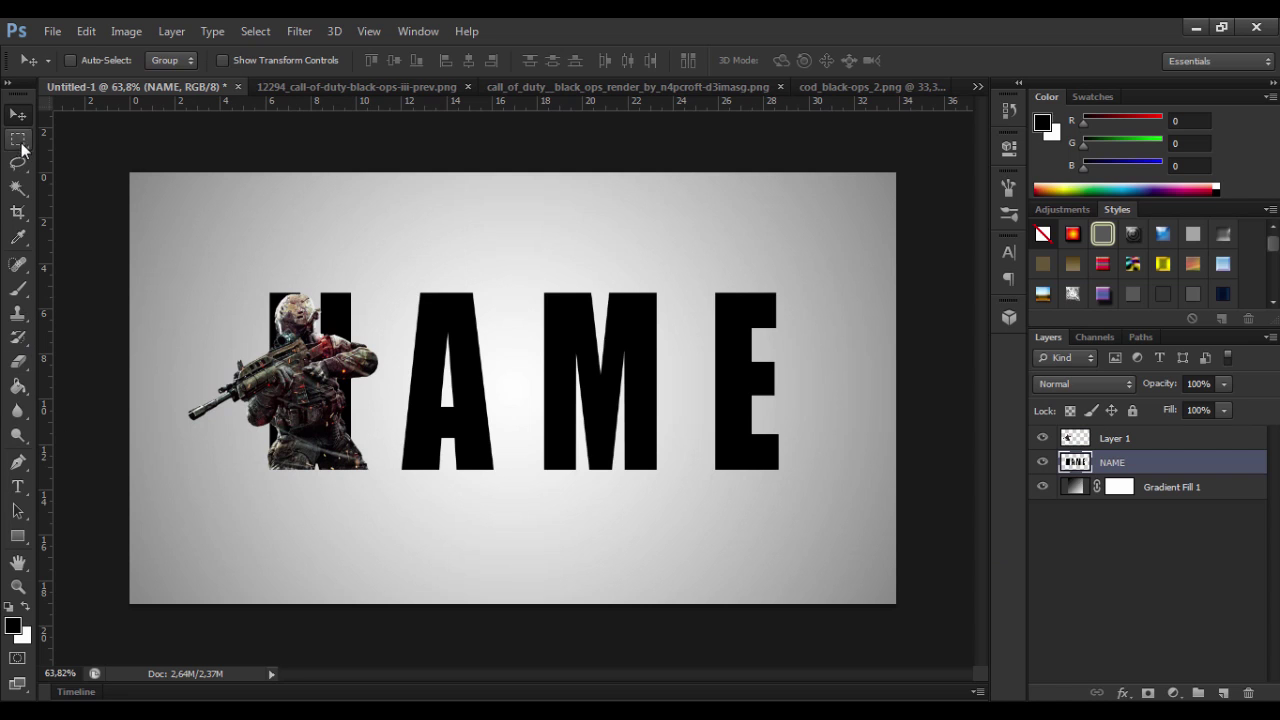
Cut the letter N onto its own layer using a rectangular selection.
left_click(18, 138)
left_click_drag(258, 282, 370, 468)
right_click(355, 468)
left_click(447, 472)
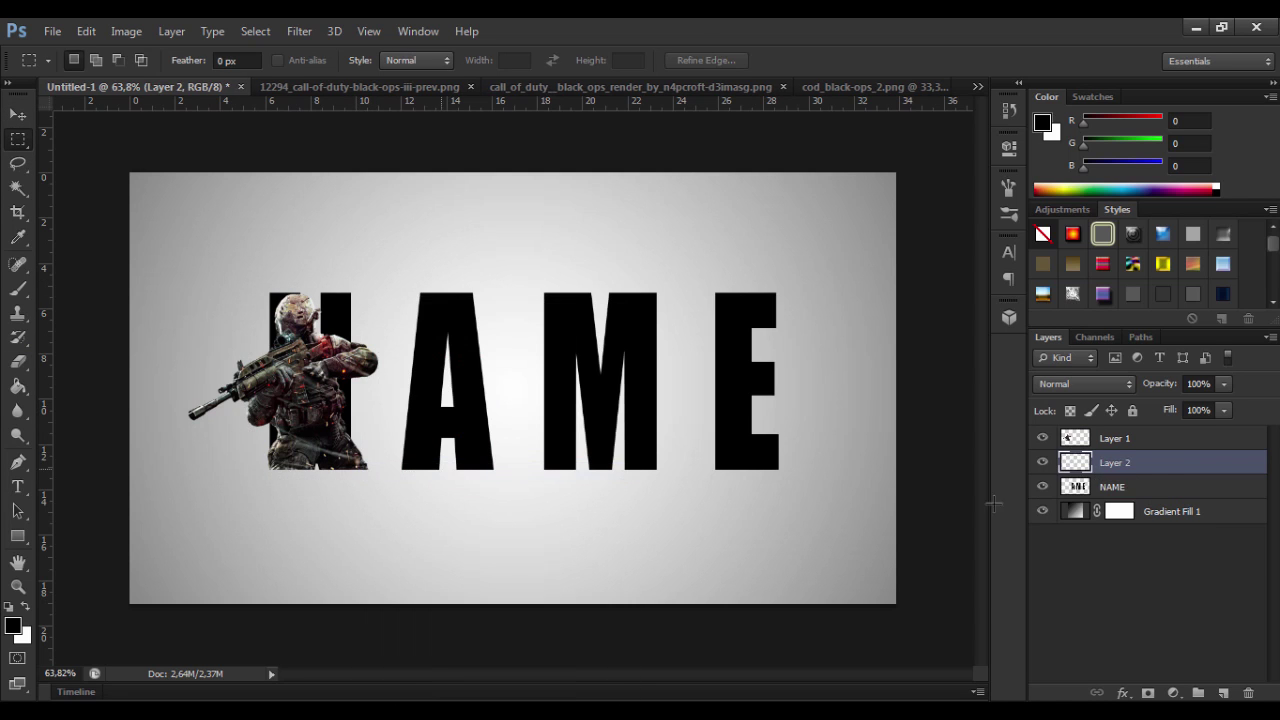
Delete two layers, then undo the deletions and briefly hide the soldier layer.
left_click(1248, 693)
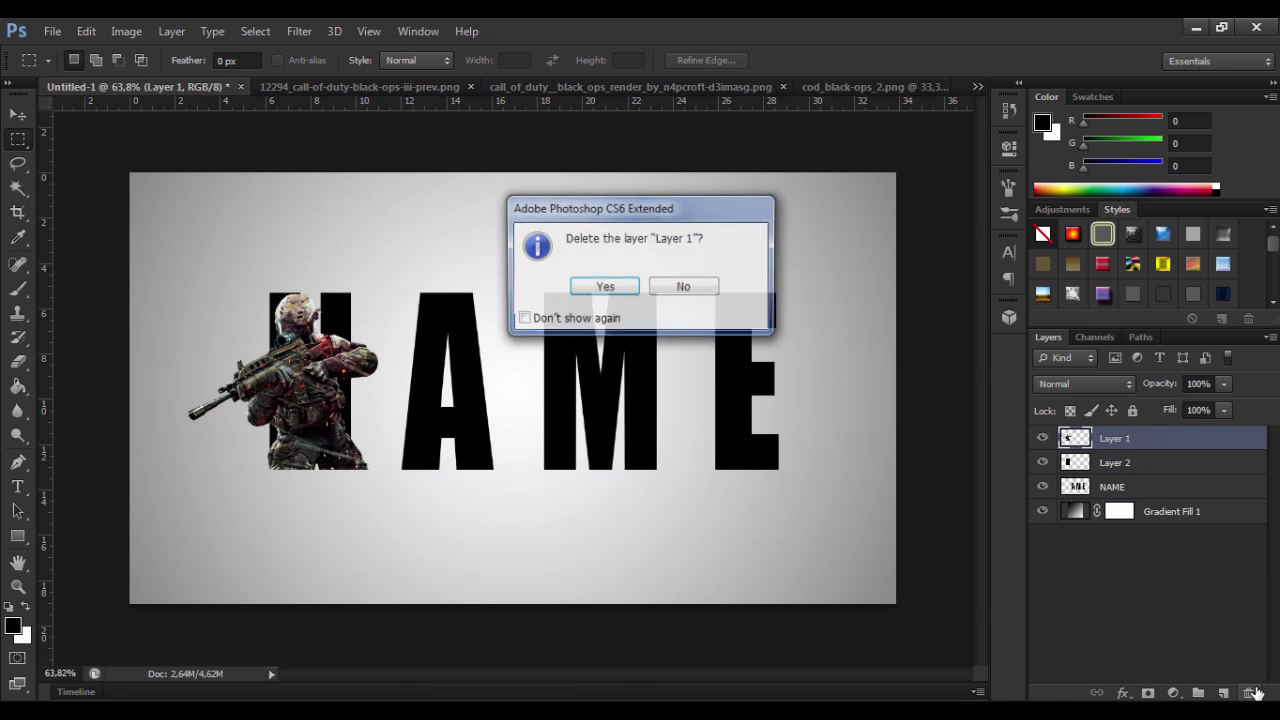
key("Return")
left_click(1248, 693)
key("Return")
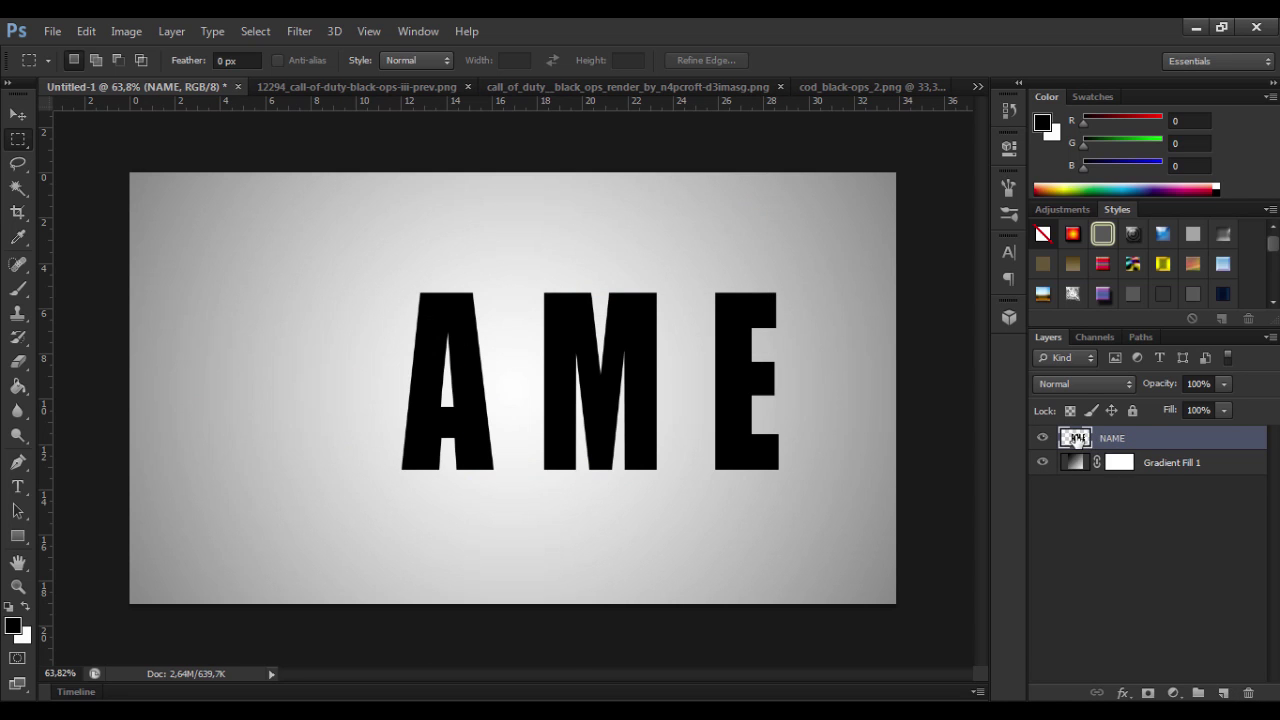
key("ctrl+alt+z")
key("ctrl+alt+z")
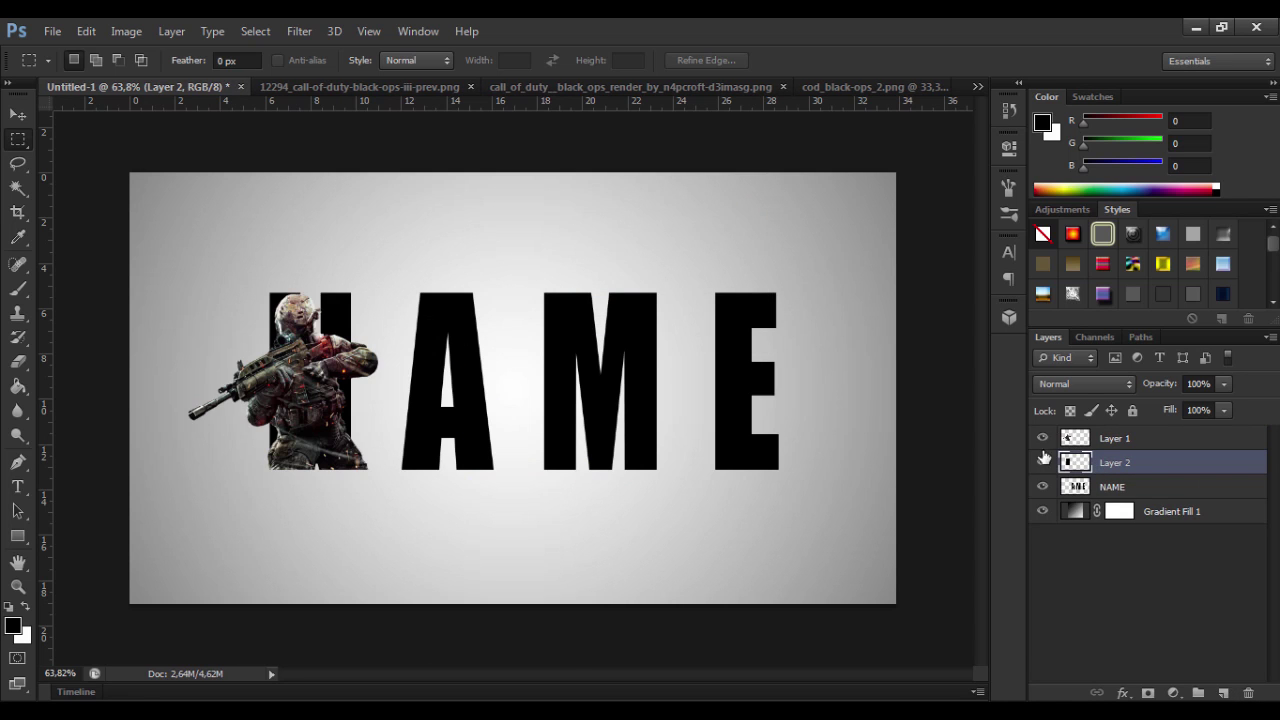
left_click(1043, 438)
left_click(1044, 439)
type("N")
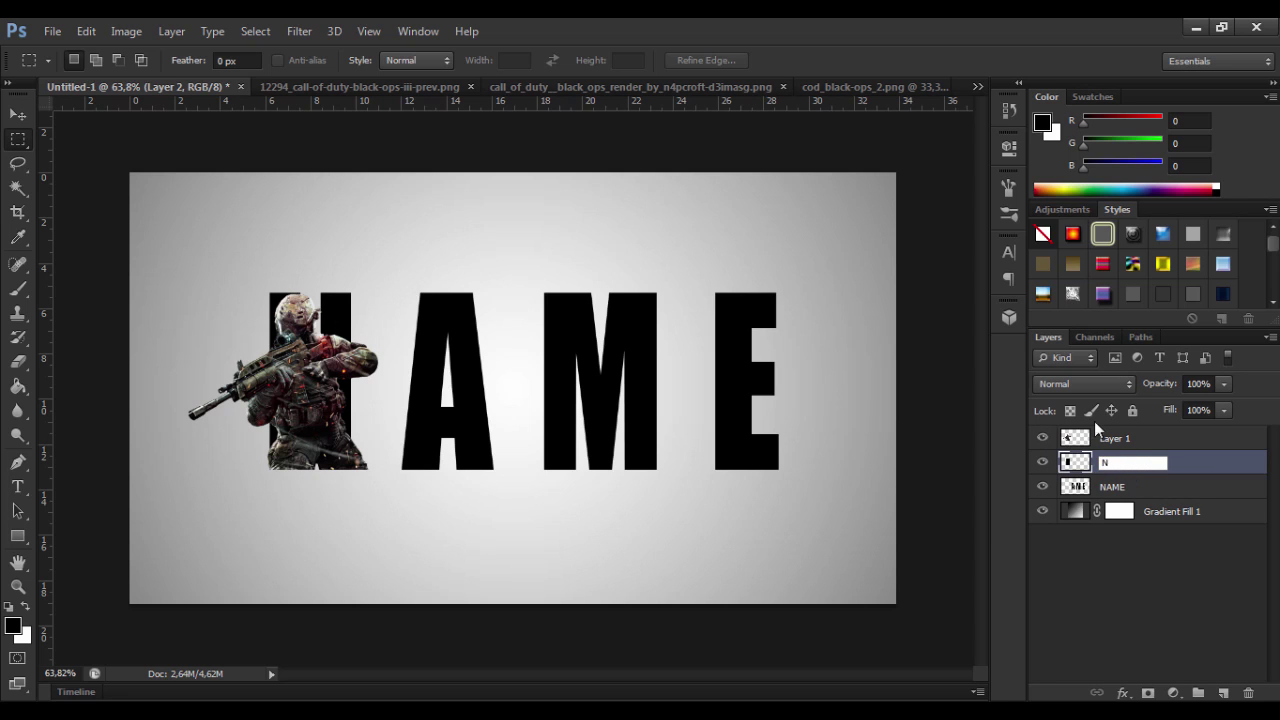
Cut the letter A onto its own layer named A.
left_click(1103, 487)
left_click_drag(391, 271, 514, 500)
right_click(430, 480)
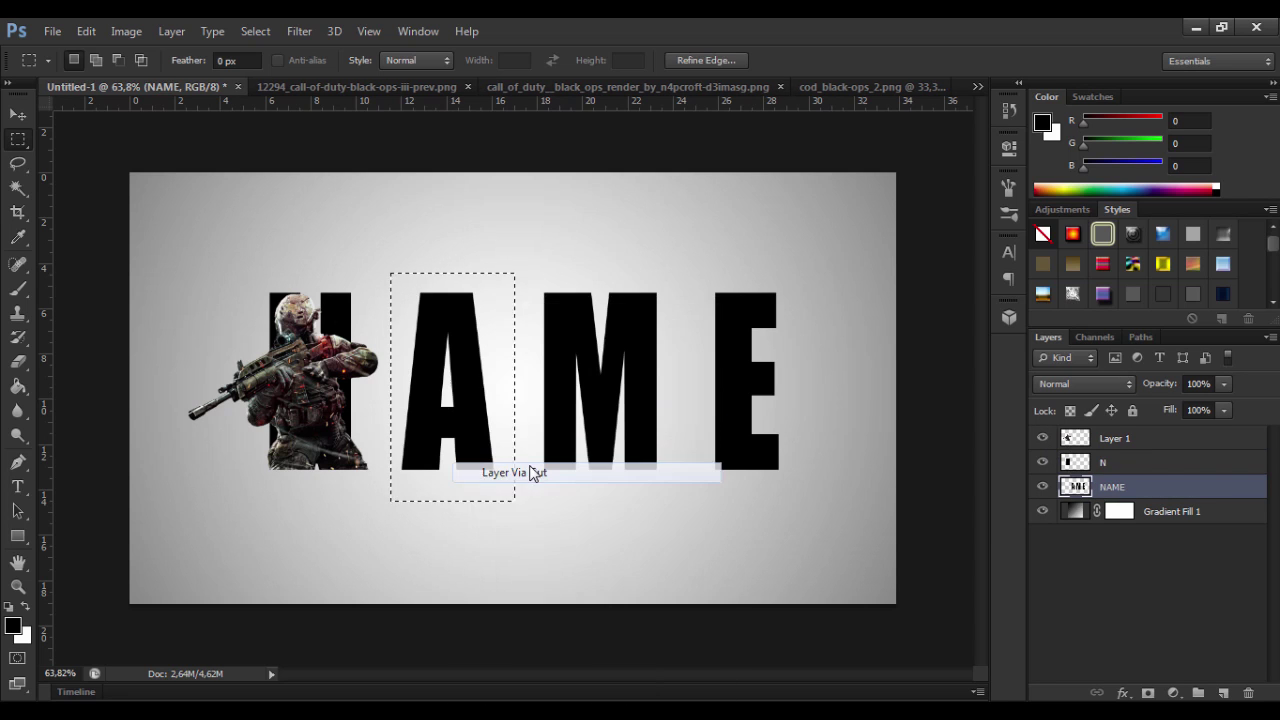
left_click(460, 471)
type("A")
key("Return")
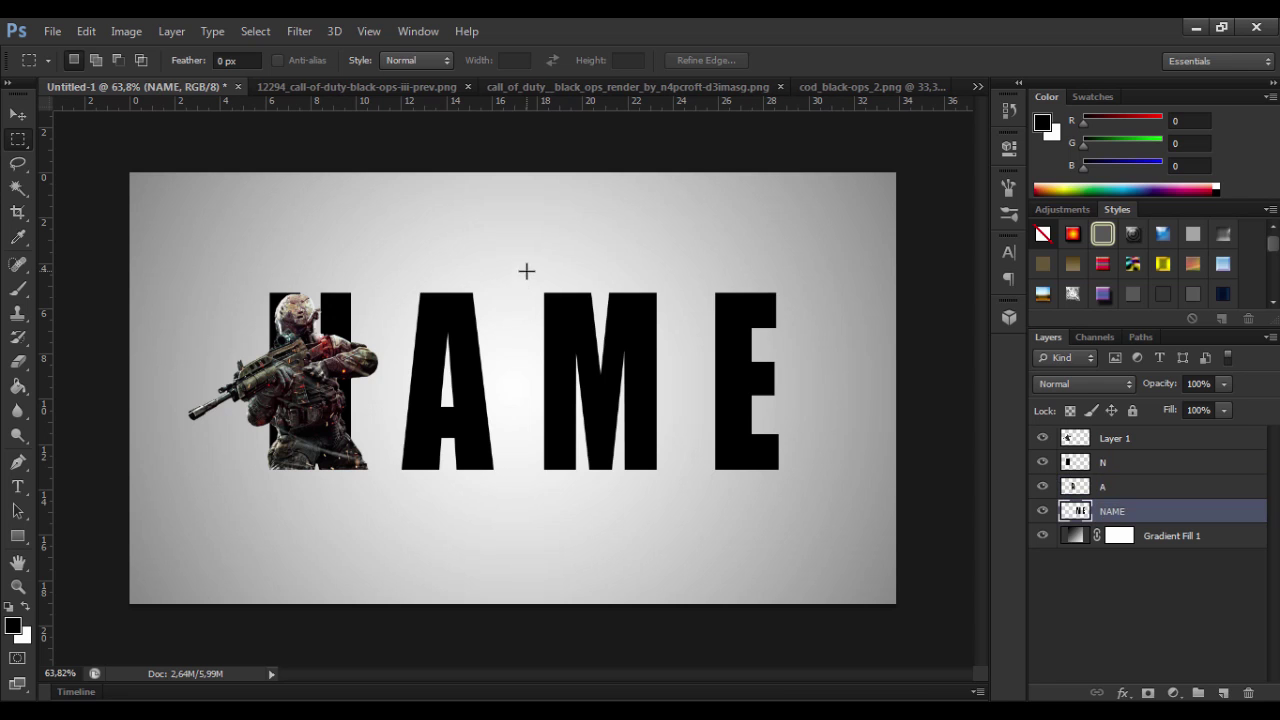
Cut the letter M onto its own layer and name the remaining letter layers E and N.
left_click_drag(526, 271, 680, 500)
right_click(564, 286)
left_click(660, 472)
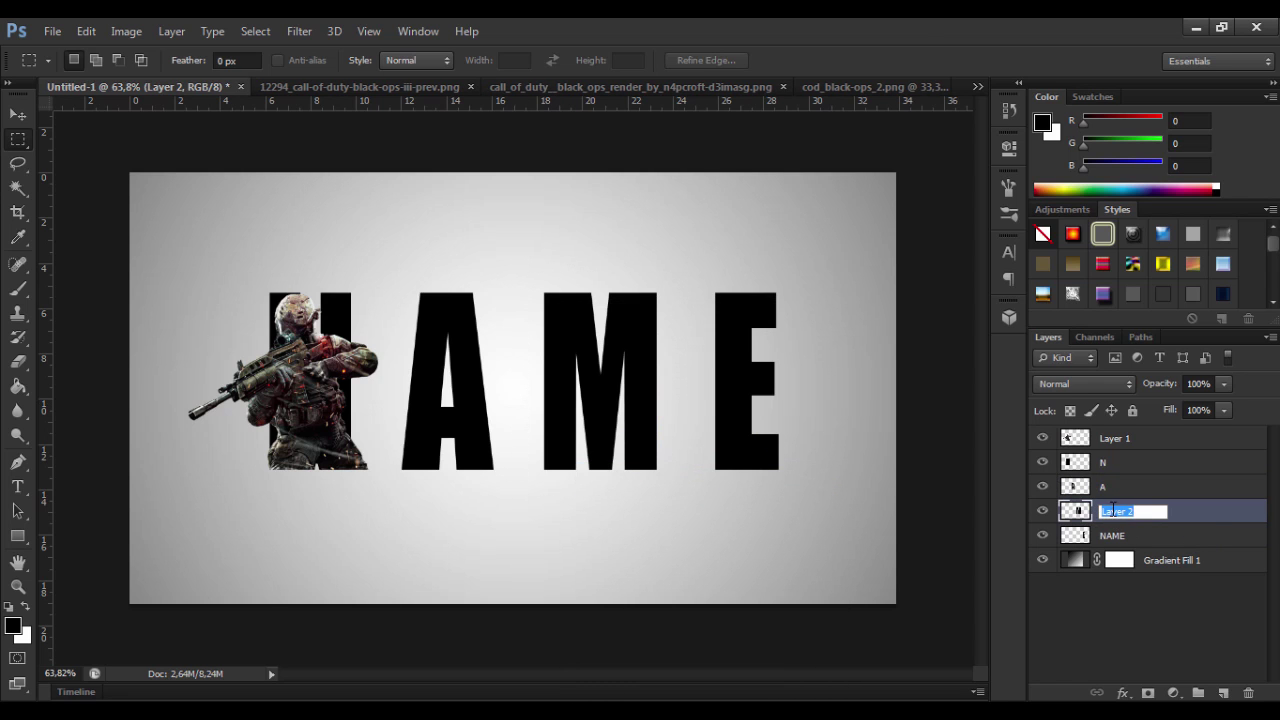
double_click(1110, 536)
type("E")
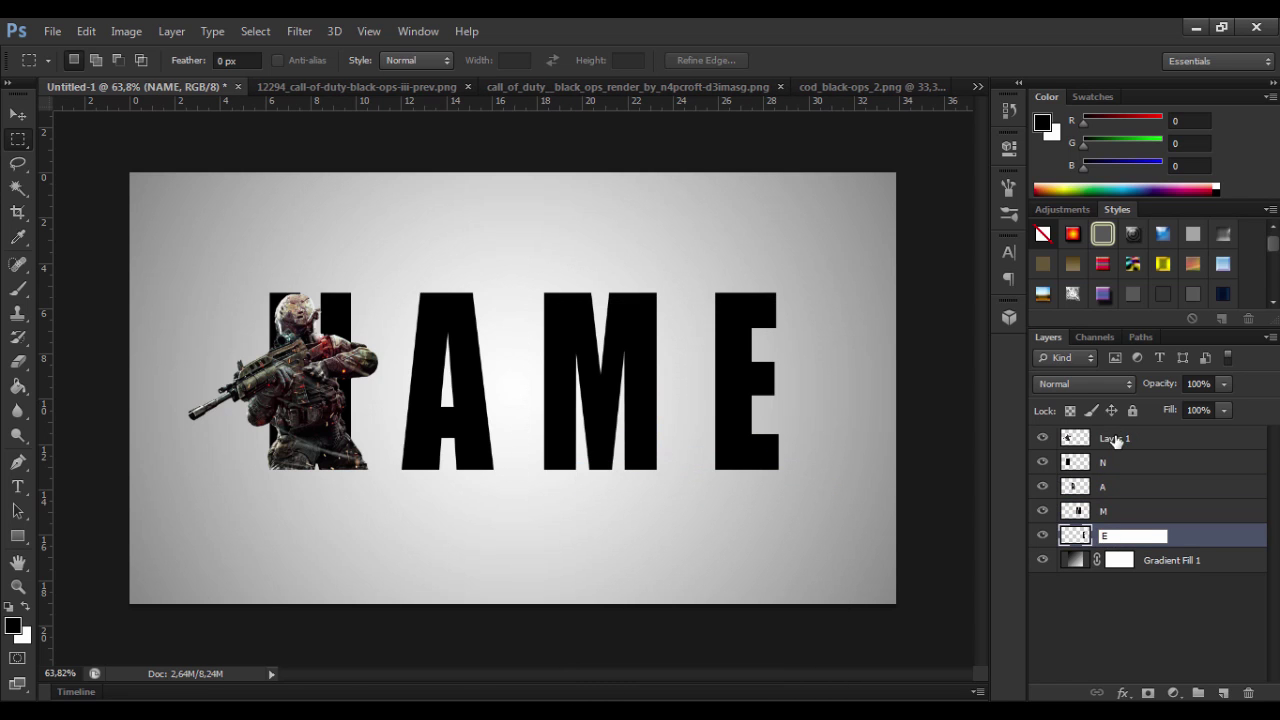
left_click(1116, 441)
type("N")
key("Return")
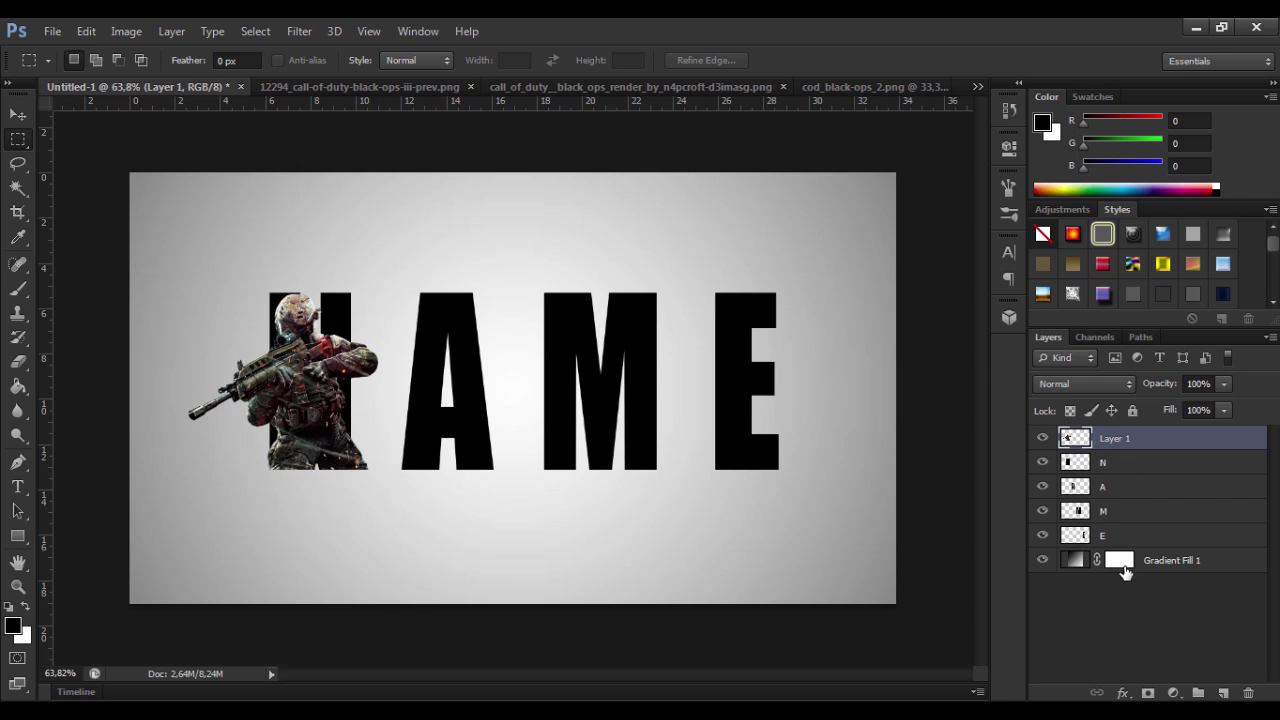
Mask the soldier, reveal his gun left of the N, and group him with N.
left_click(1148, 693)
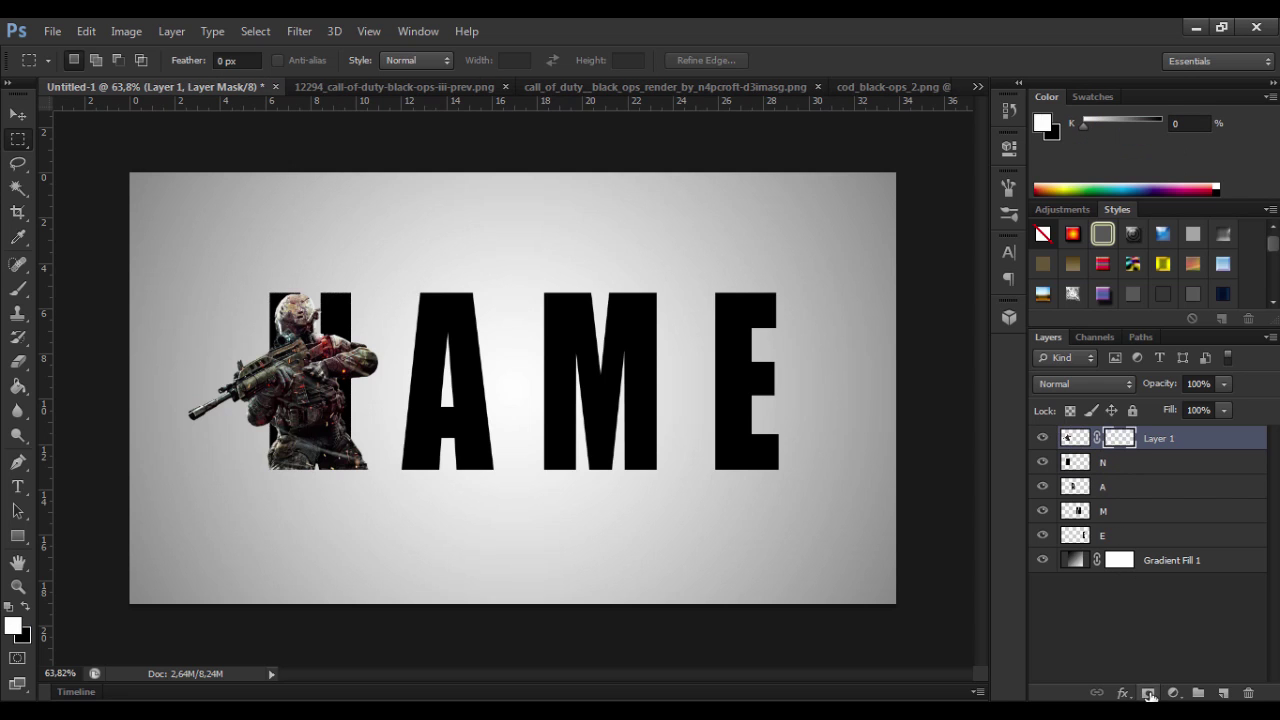
left_click(18, 289)
left_click_drag(262, 372, 245, 428)
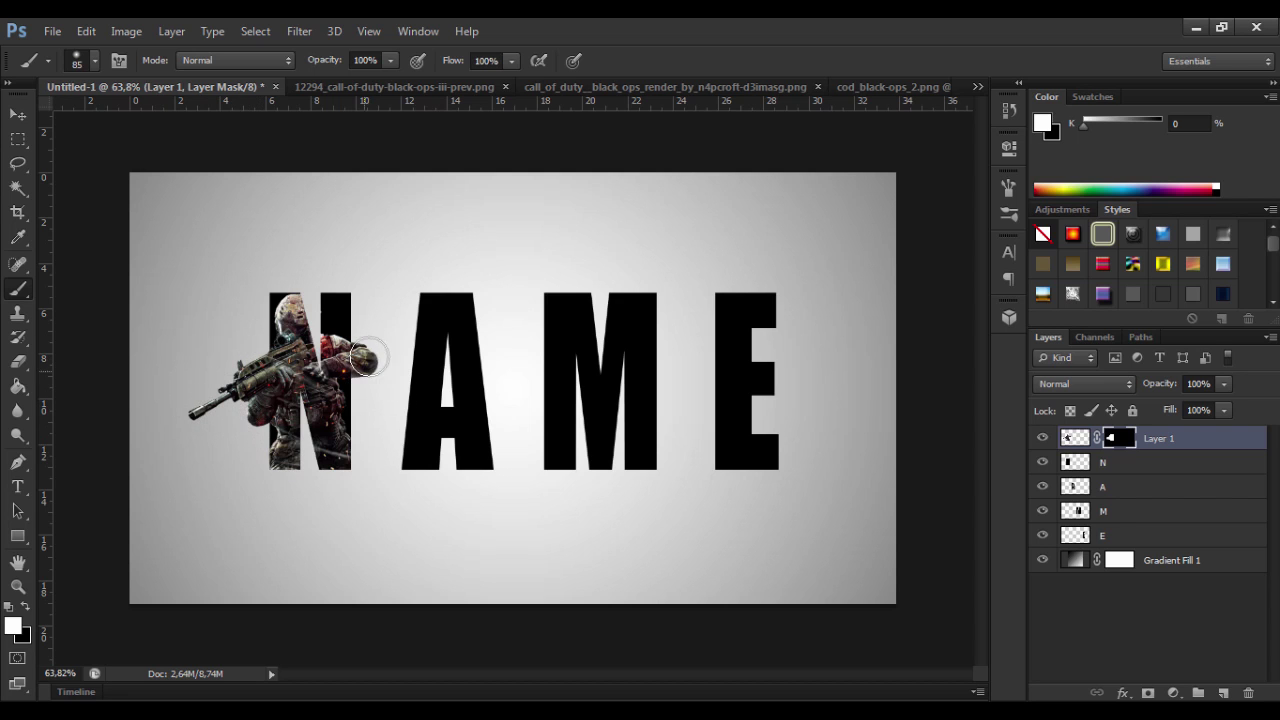
scroll(362, 370, "up", 1)
scroll(360, 362, "up", 1)
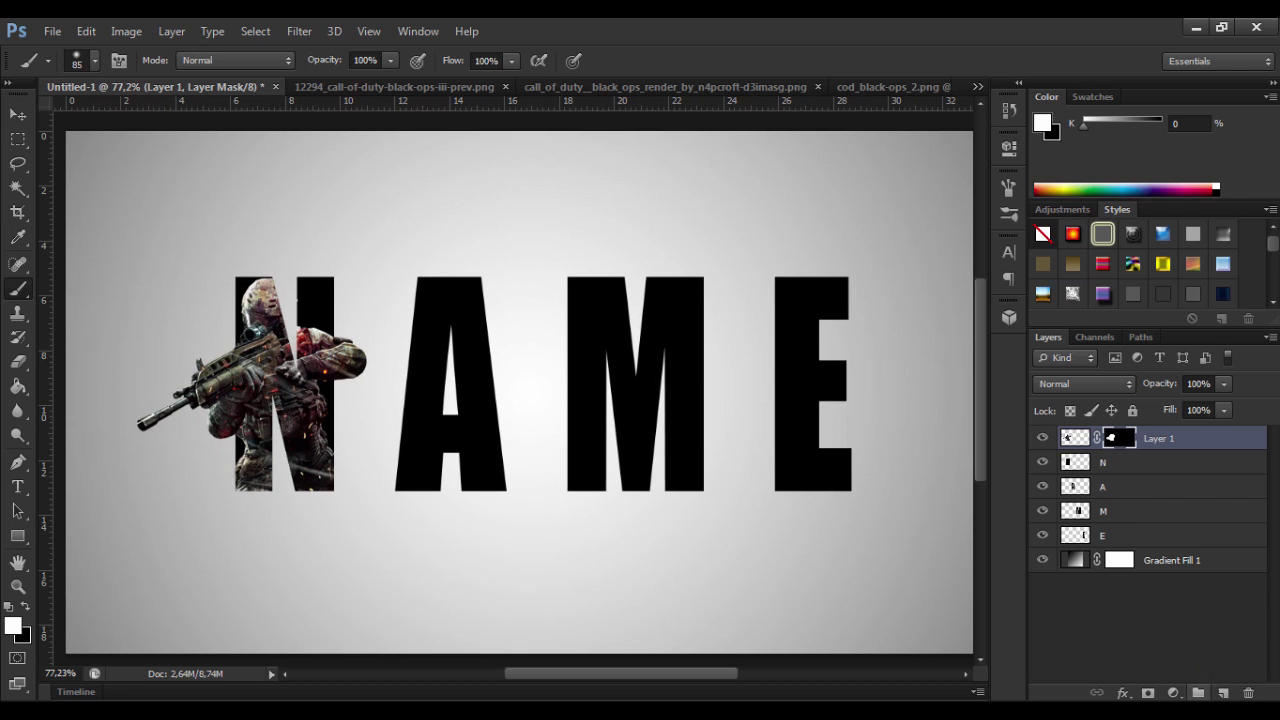
left_click(1101, 470, "ctrl")
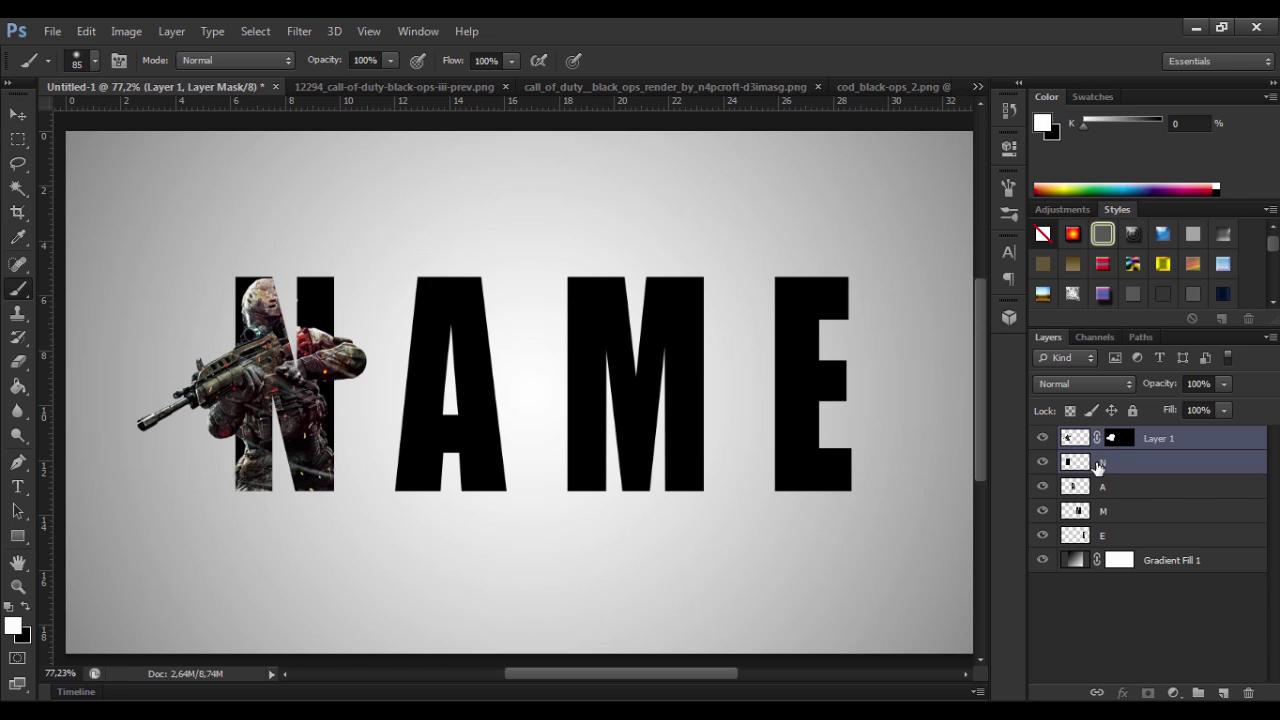
key("ctrl+g")
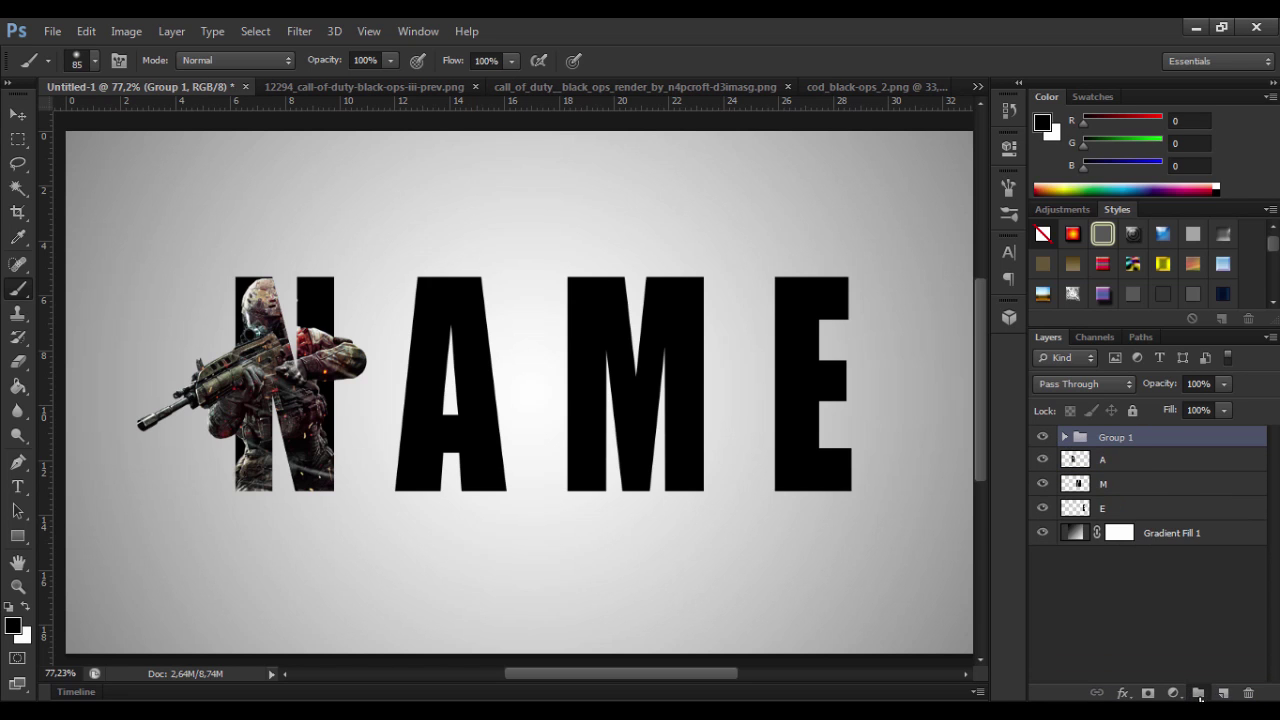
Create Group 2 and drag the 12294 soldier render into the design.
left_click(1199, 697)
left_click(1121, 488)
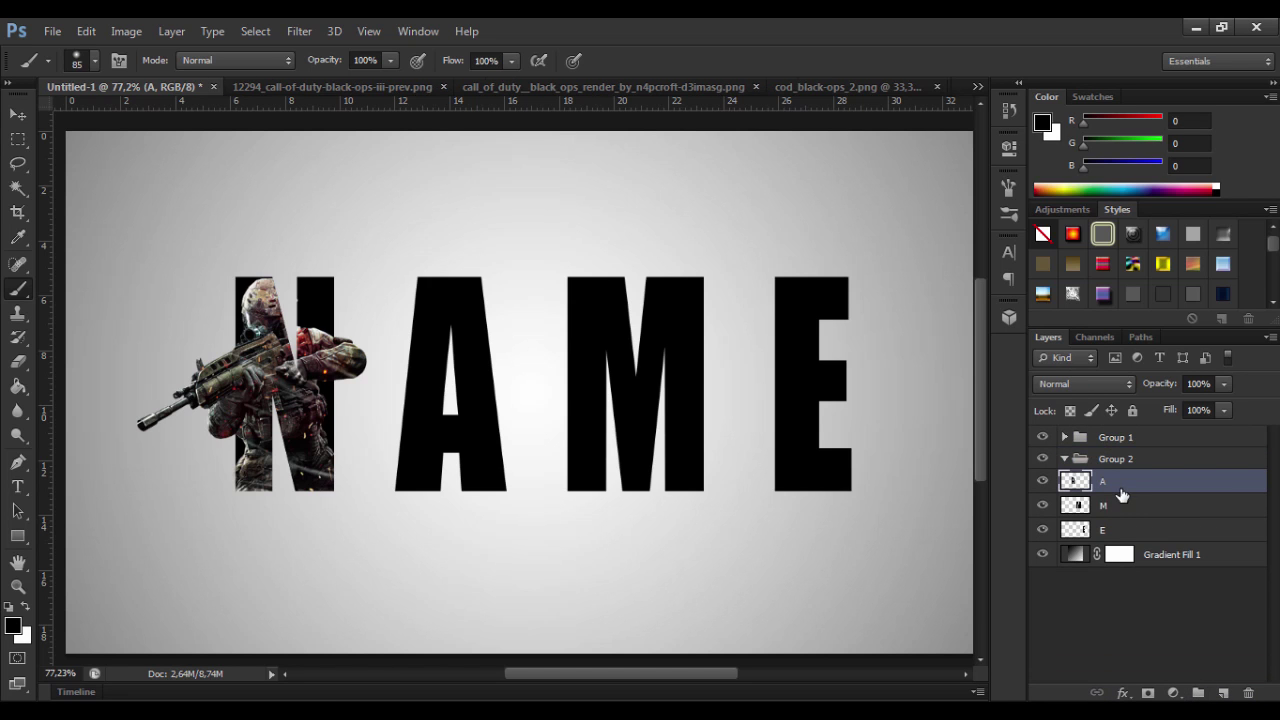
left_click(418, 91)
left_click(887, 85)
left_click(944, 87)
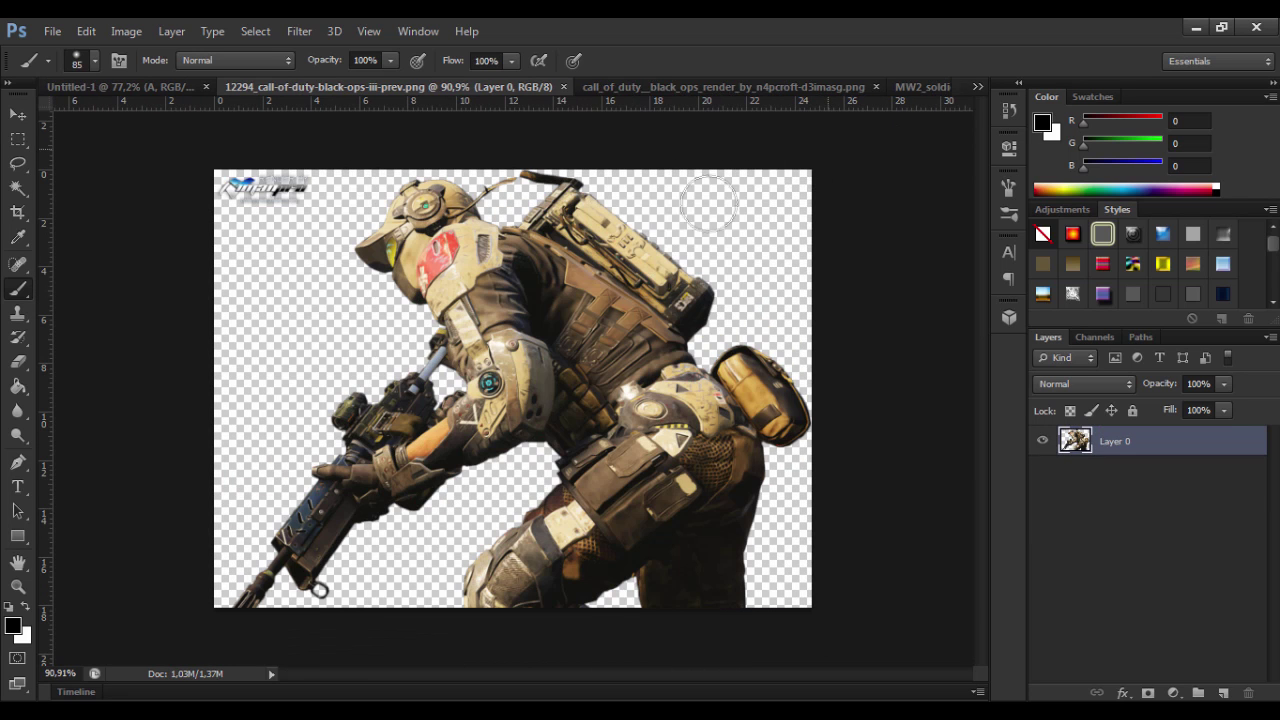
left_click(616, 87)
left_click(430, 87)
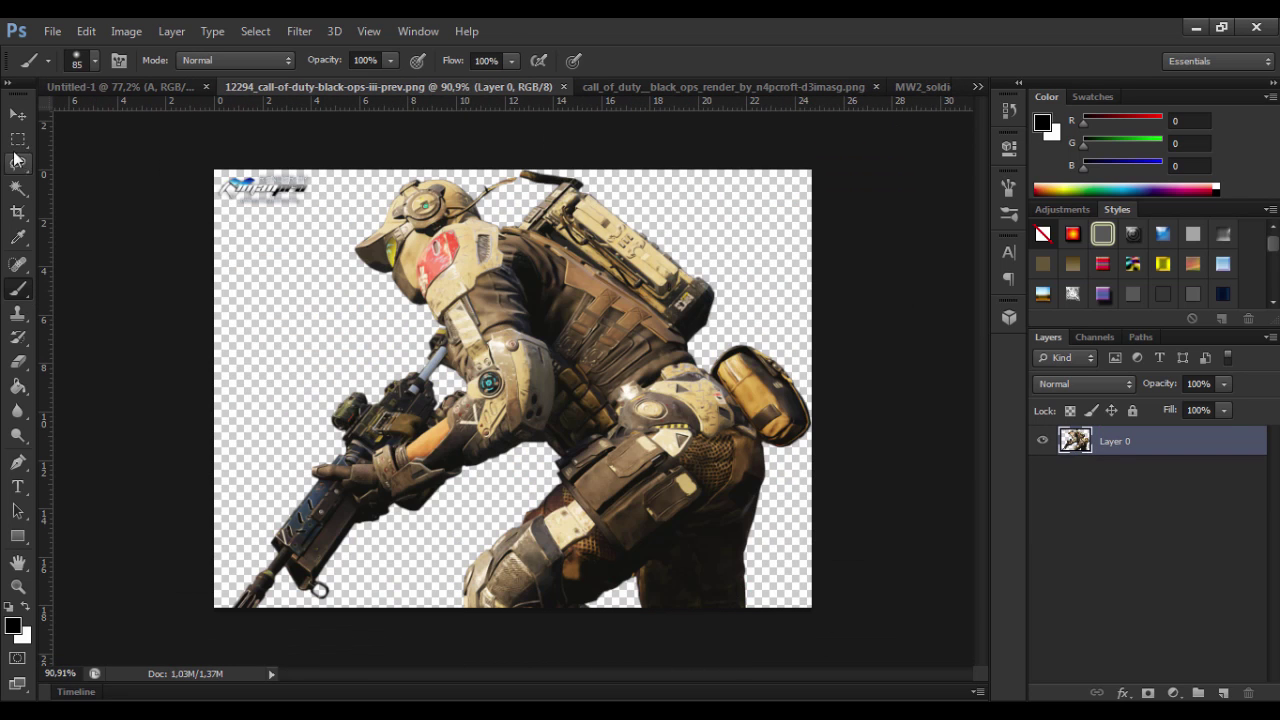
key("v")
mouse_move(500, 380)
left_mouse_down()
mouse_move(478, 345)
mouse_move(515, 348)
left_mouse_up()
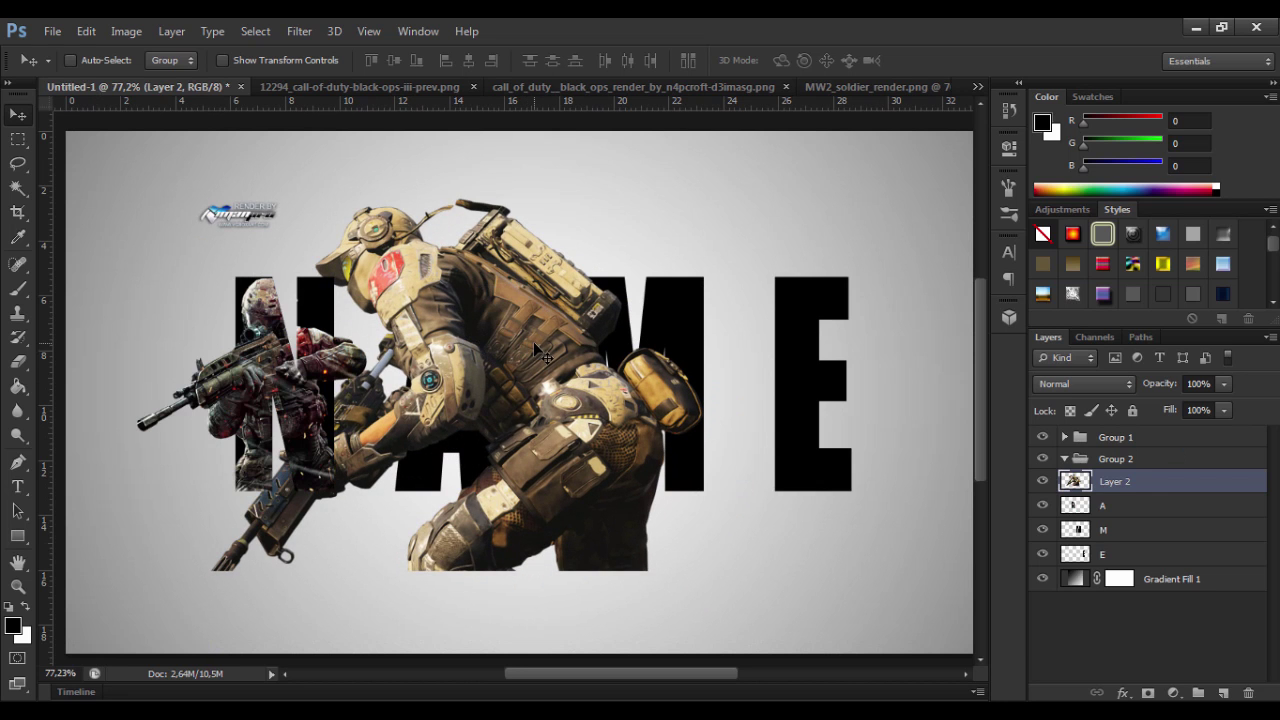
Scale, flip horizontally and position the second soldier over the letter A.
key("ctrl+t")
mouse_move(707, 573)
left_mouse_down()
mouse_move(531, 443)
mouse_move(449, 329)
left_mouse_up()
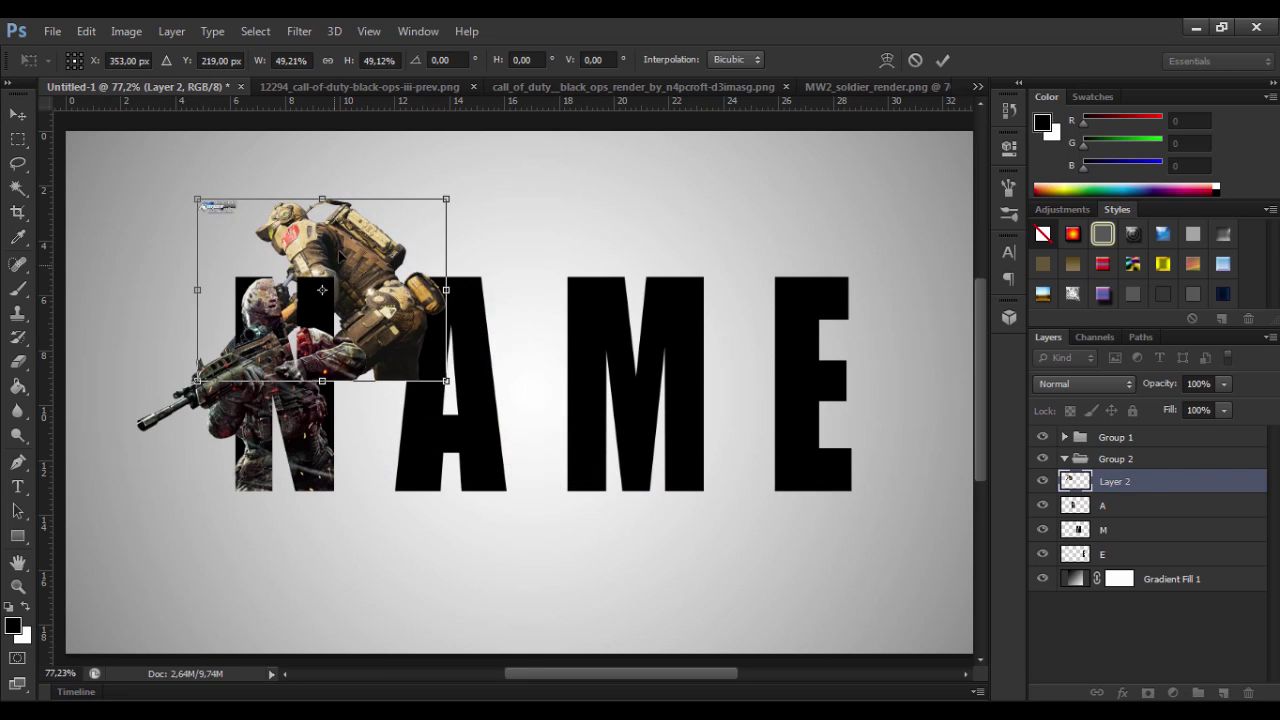
left_click_drag(348, 259, 436, 368)
left_click_drag(522, 312, 573, 279)
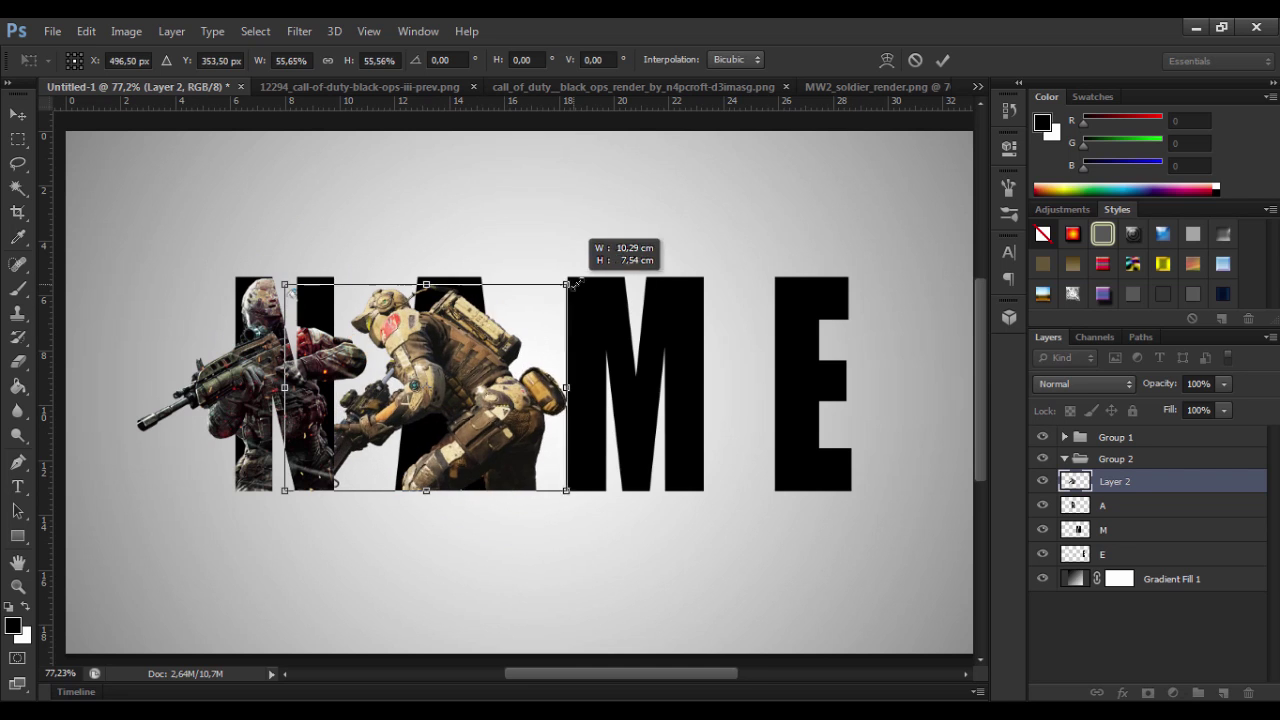
right_click(482, 374)
left_click(510, 661)
left_click_drag(285, 384, 343, 384)
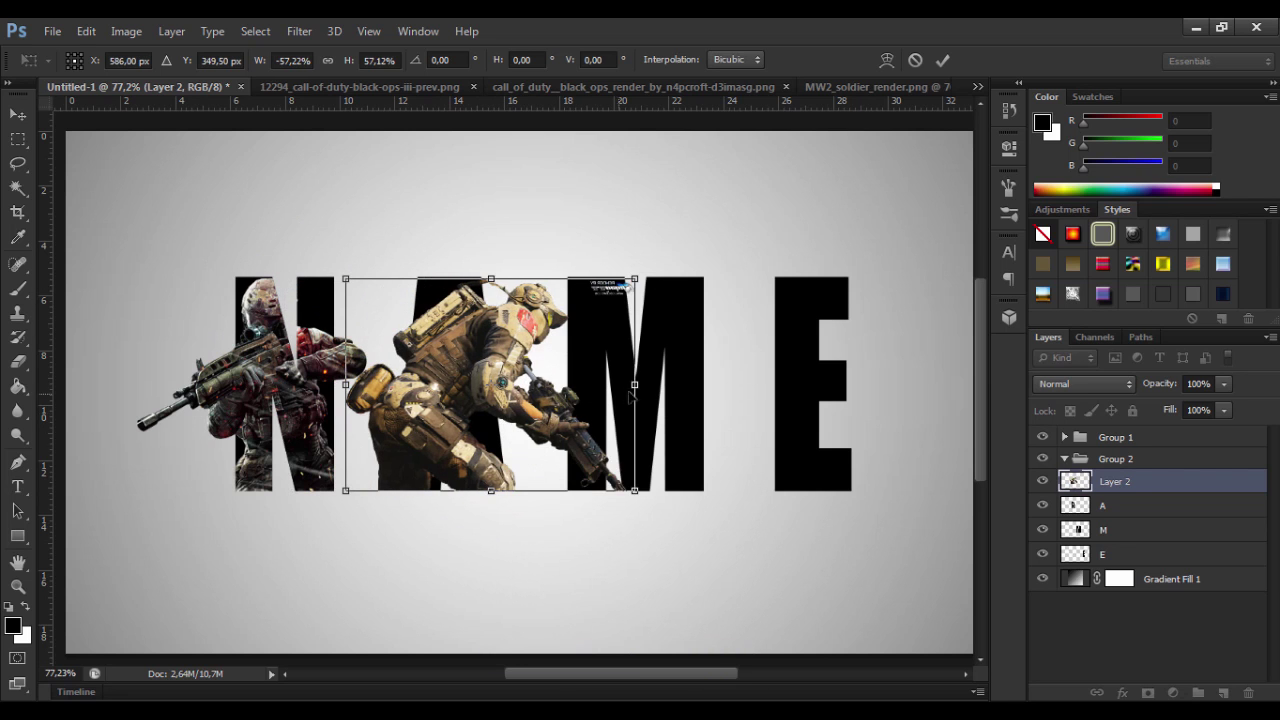
left_click_drag(508, 385, 563, 386)
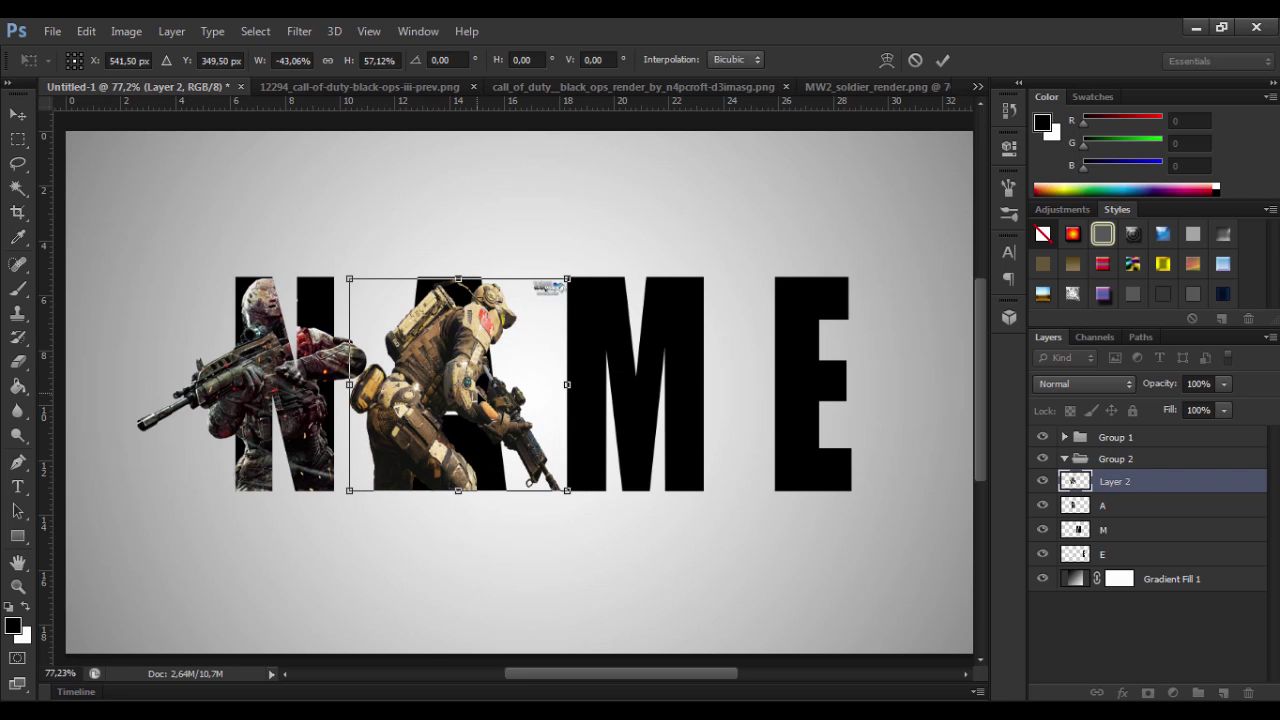
left_click_drag(483, 399, 470, 384)
key("Return")
Mask Layer 2 to the A, painting back the helmet, arm and gun but not the backpack.
left_click(1075, 505, "ctrl")
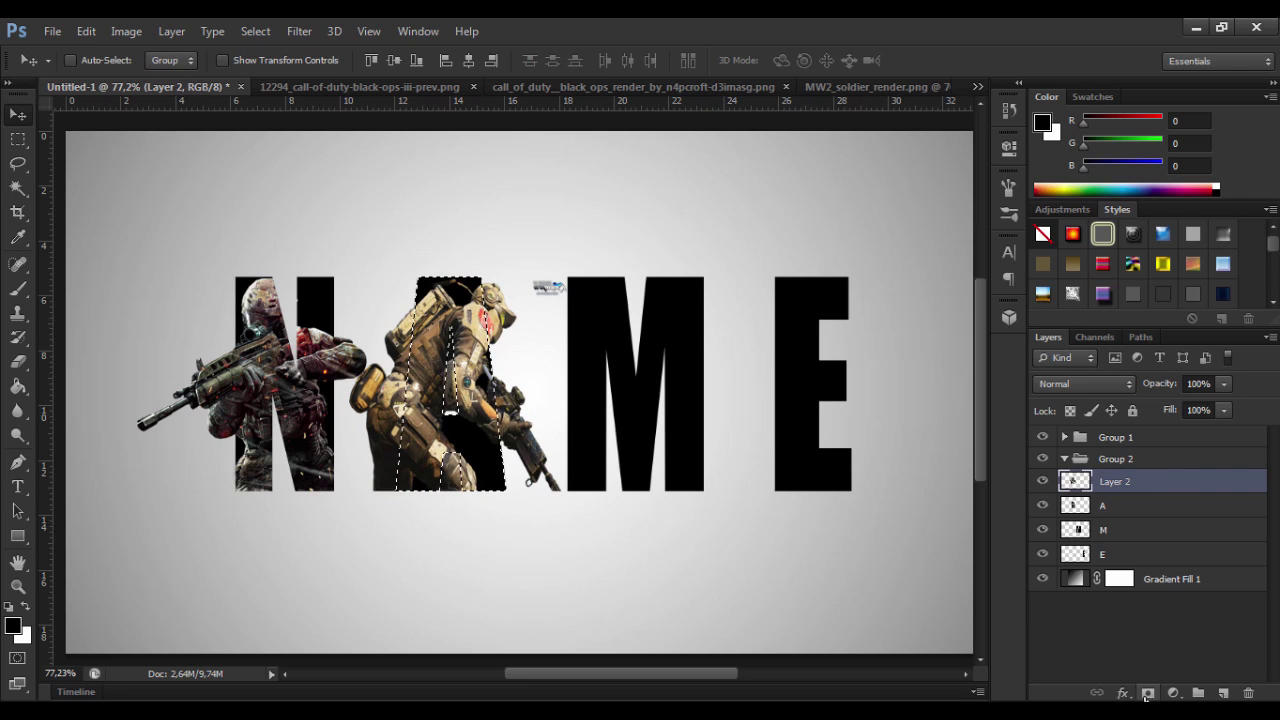
left_click(1148, 692)
left_click(20, 289)
left_click_drag(485, 360, 552, 497)
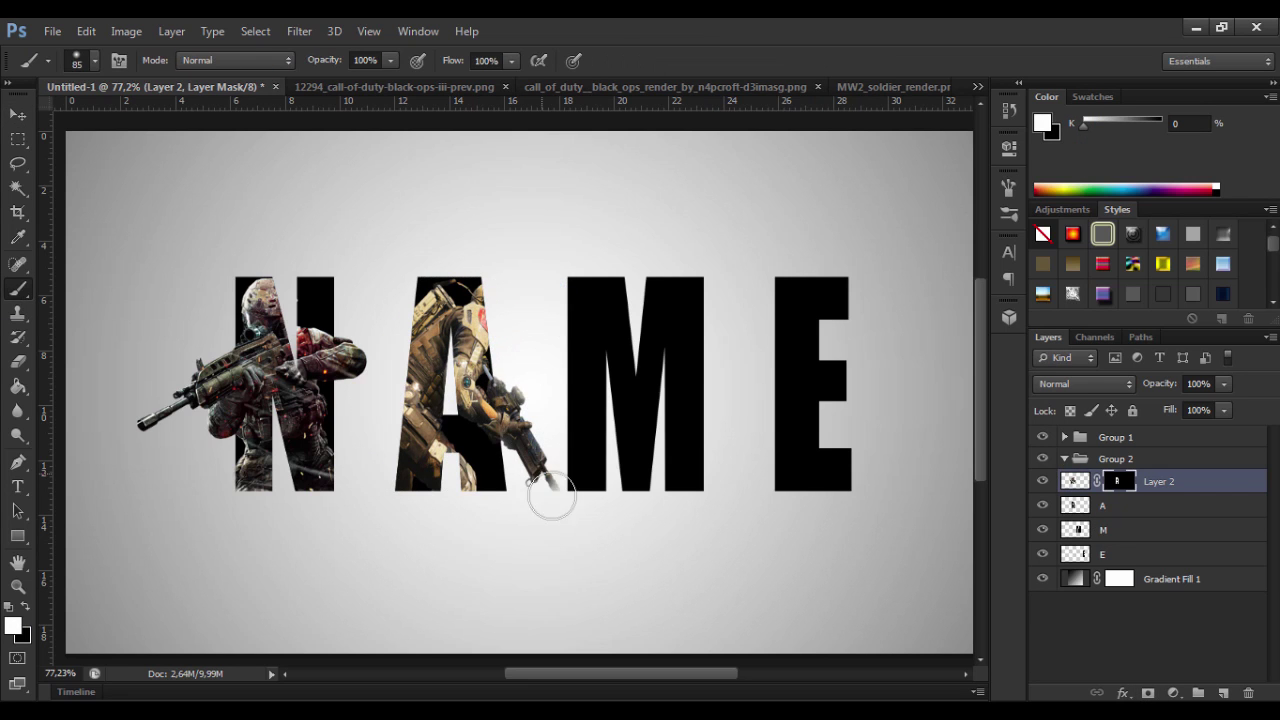
mouse_move(490, 308)
left_mouse_down()
mouse_move(514, 371)
mouse_move(486, 386)
mouse_move(560, 505)
left_mouse_up()
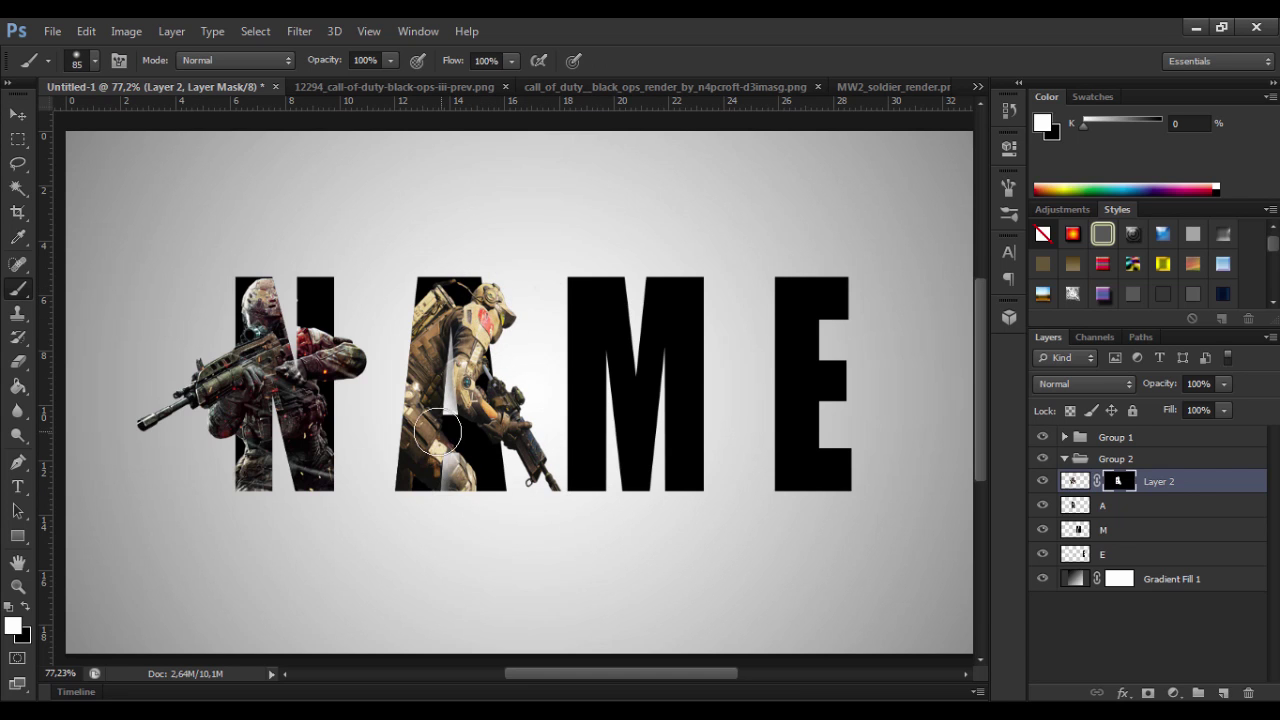
mouse_move(437, 432)
left_mouse_down()
mouse_move(395, 310)
mouse_move(375, 460)
mouse_move(417, 388)
left_mouse_up()
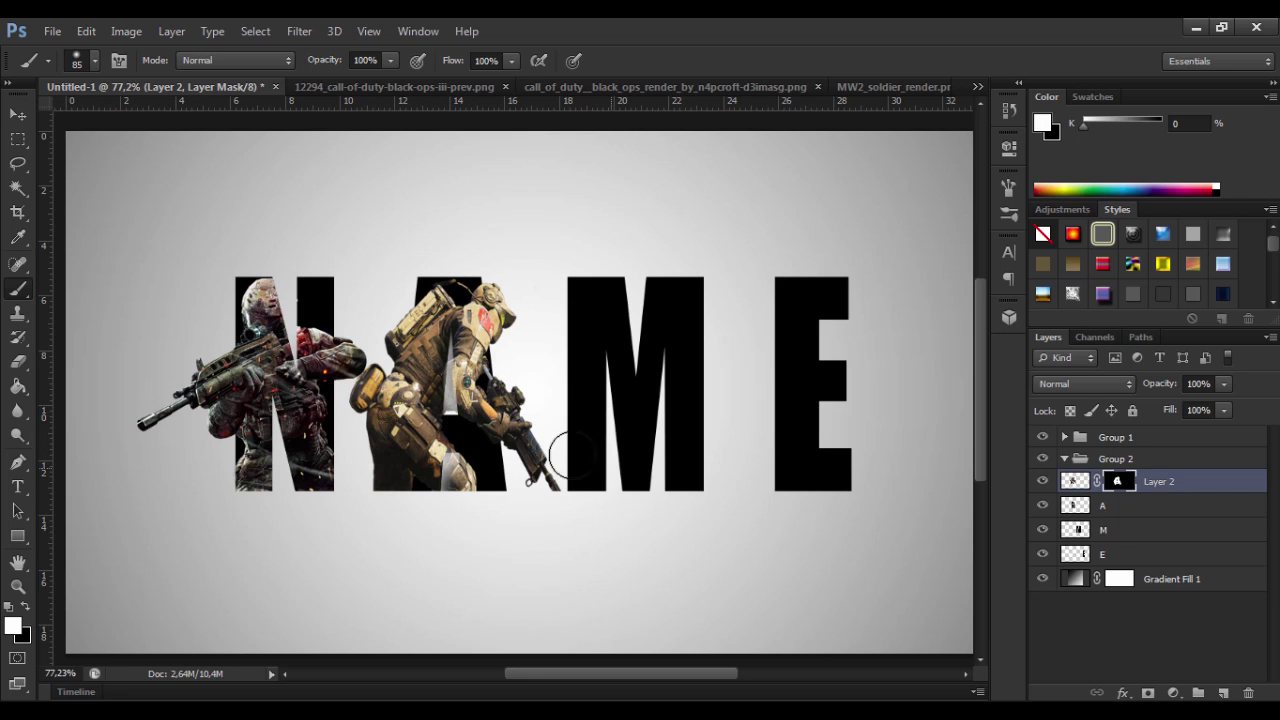
key("ctrl+alt+z")
key("ctrl+alt+z")
left_click_drag(548, 478, 500, 372)
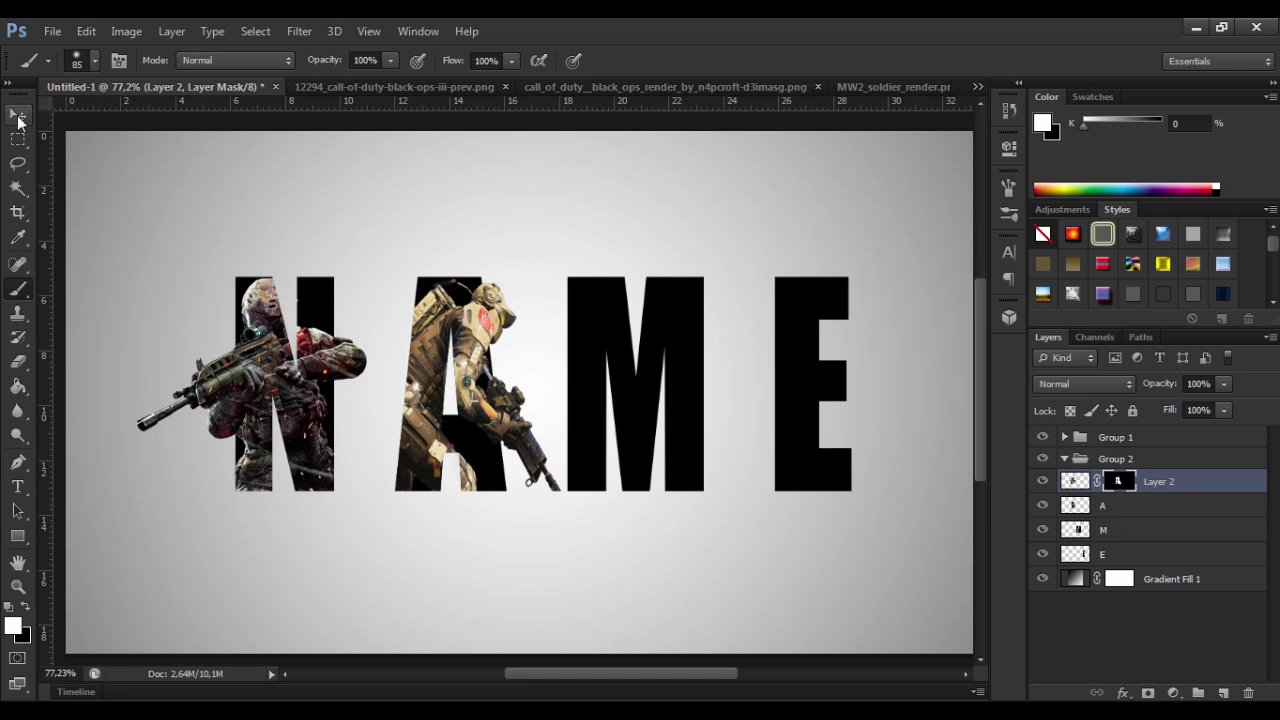
Collapse Group 2 and put the M layer into a new Group 3.
left_click(18, 117)
left_click(1099, 509)
left_click(1084, 484)
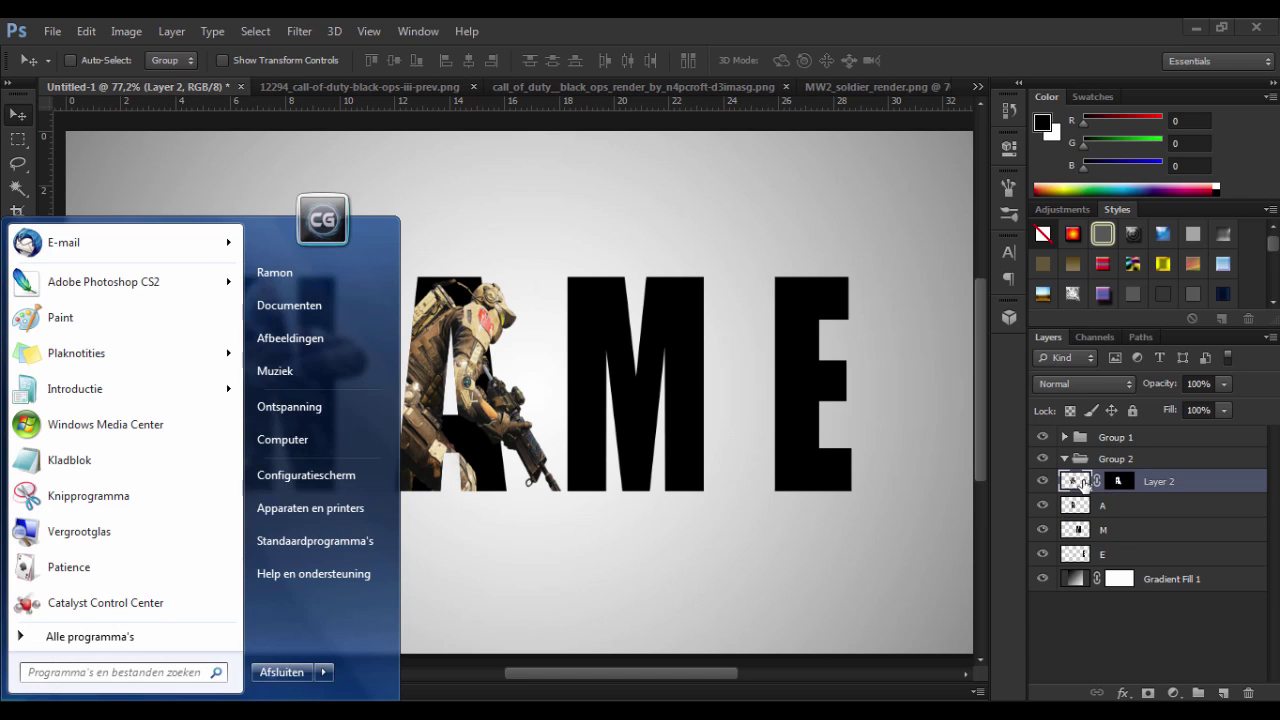
left_click(1110, 459)
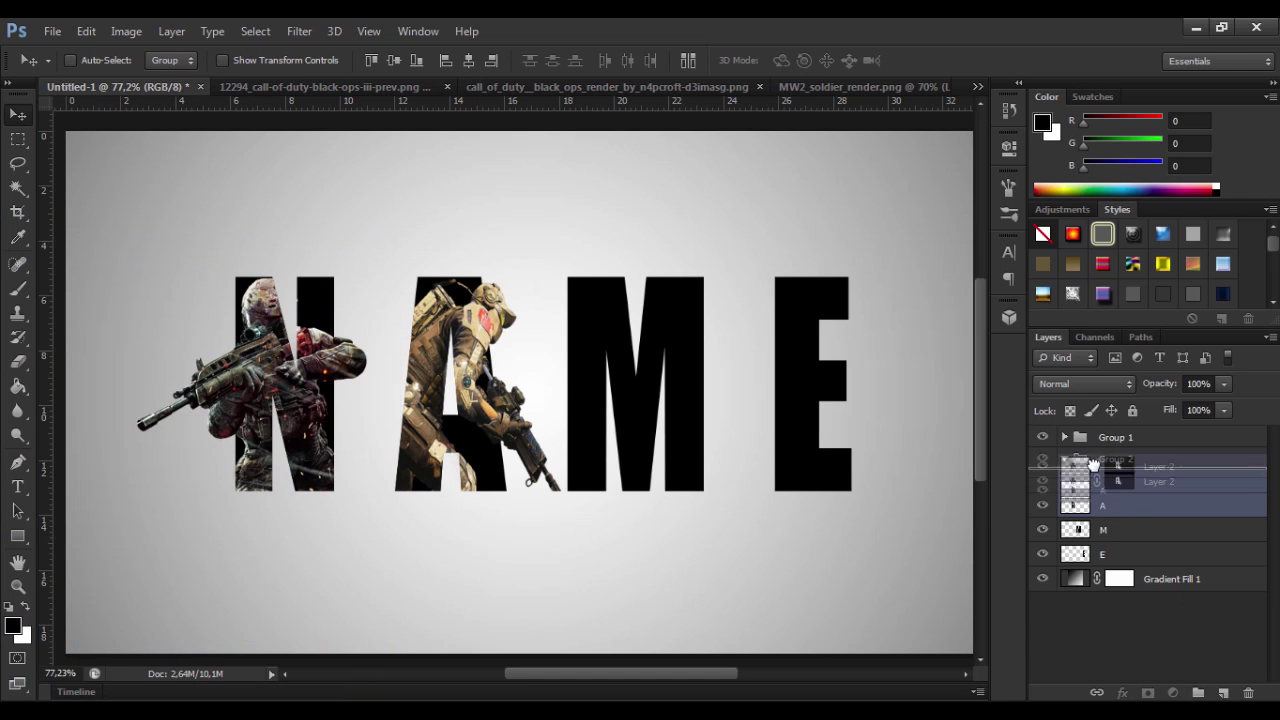
left_click(1064, 459)
left_click_drag(1092, 490, 1197, 693)
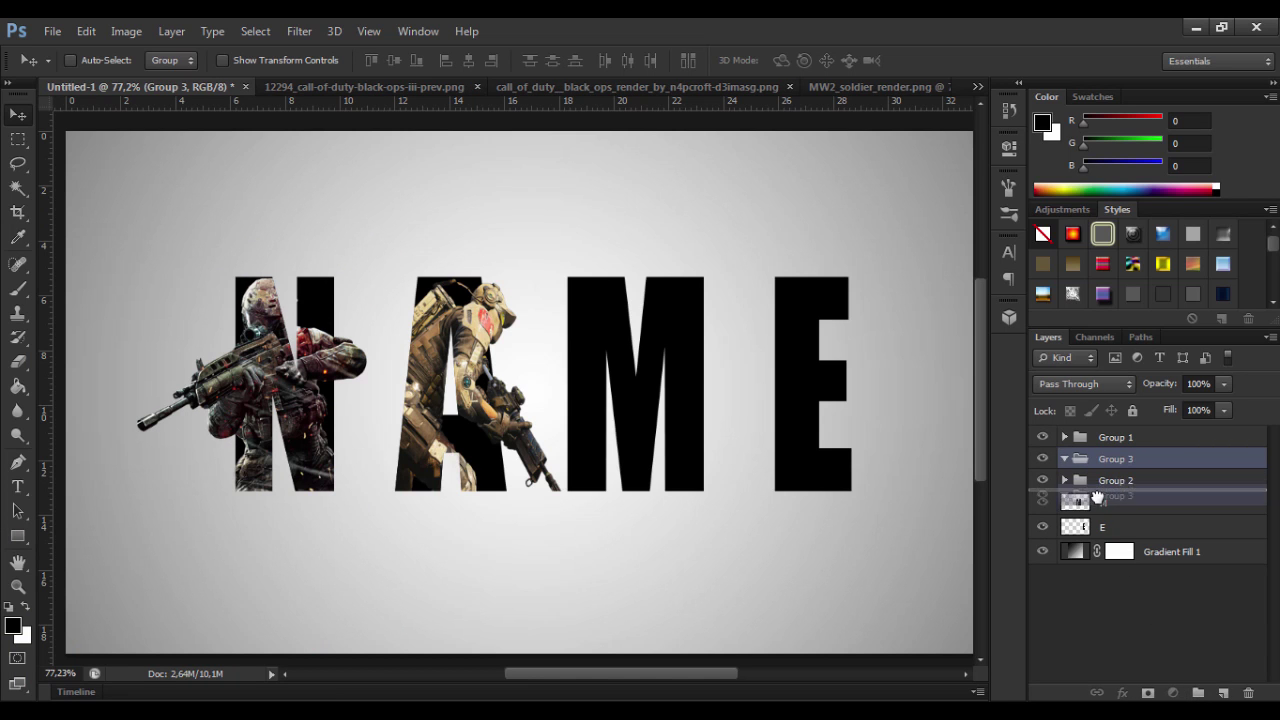
Close the 12294 render and drag the MW2 soldier onto the letter M.
left_click(434, 87)
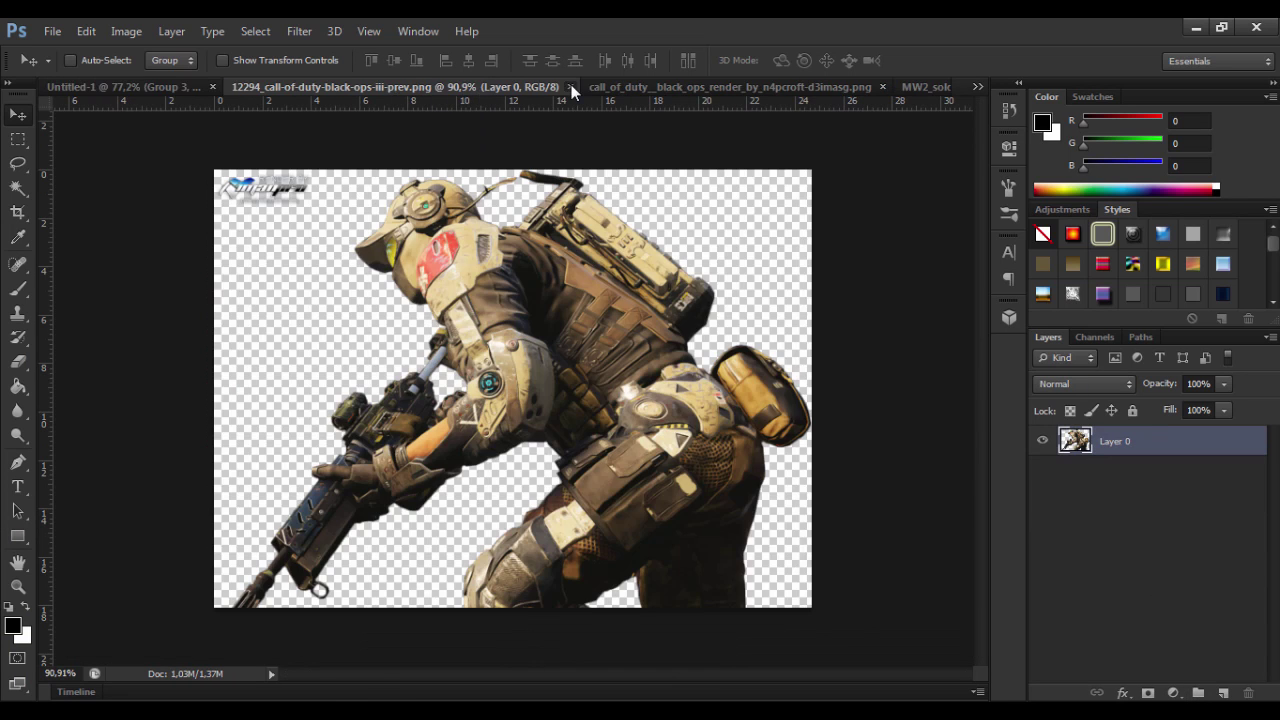
left_click(573, 87)
left_click(754, 89)
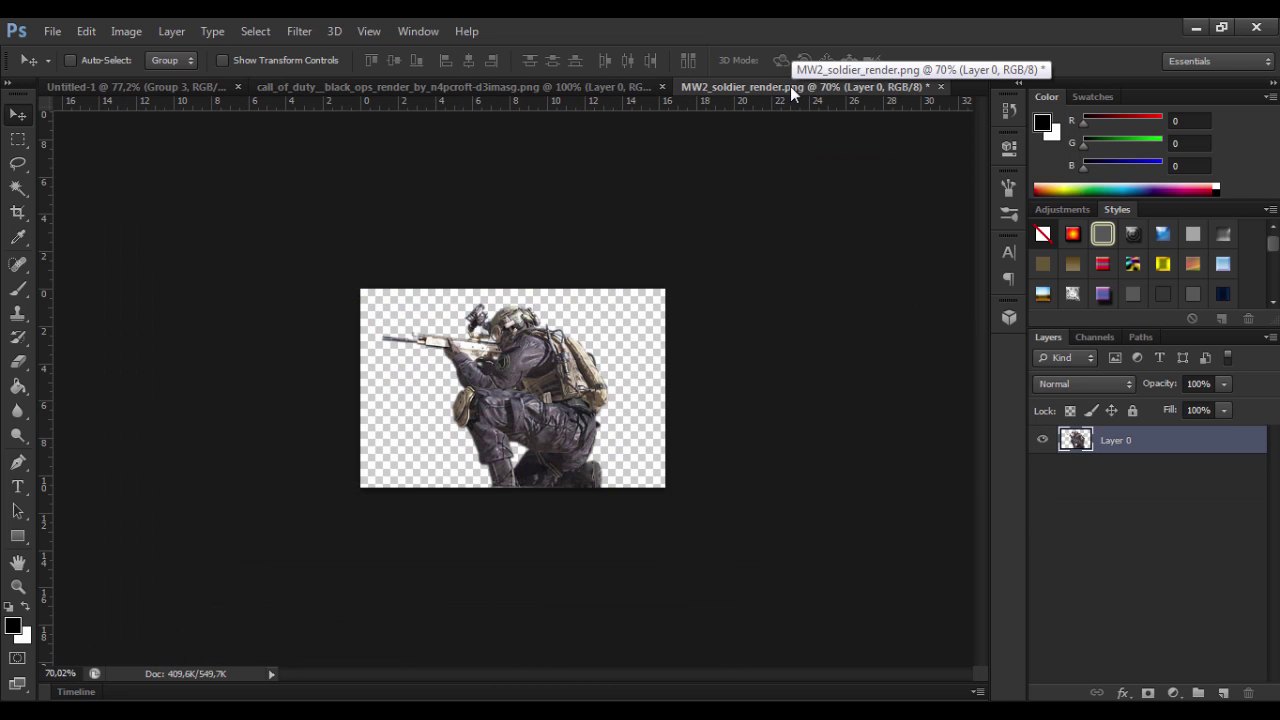
left_click_drag(475, 390, 668, 420)
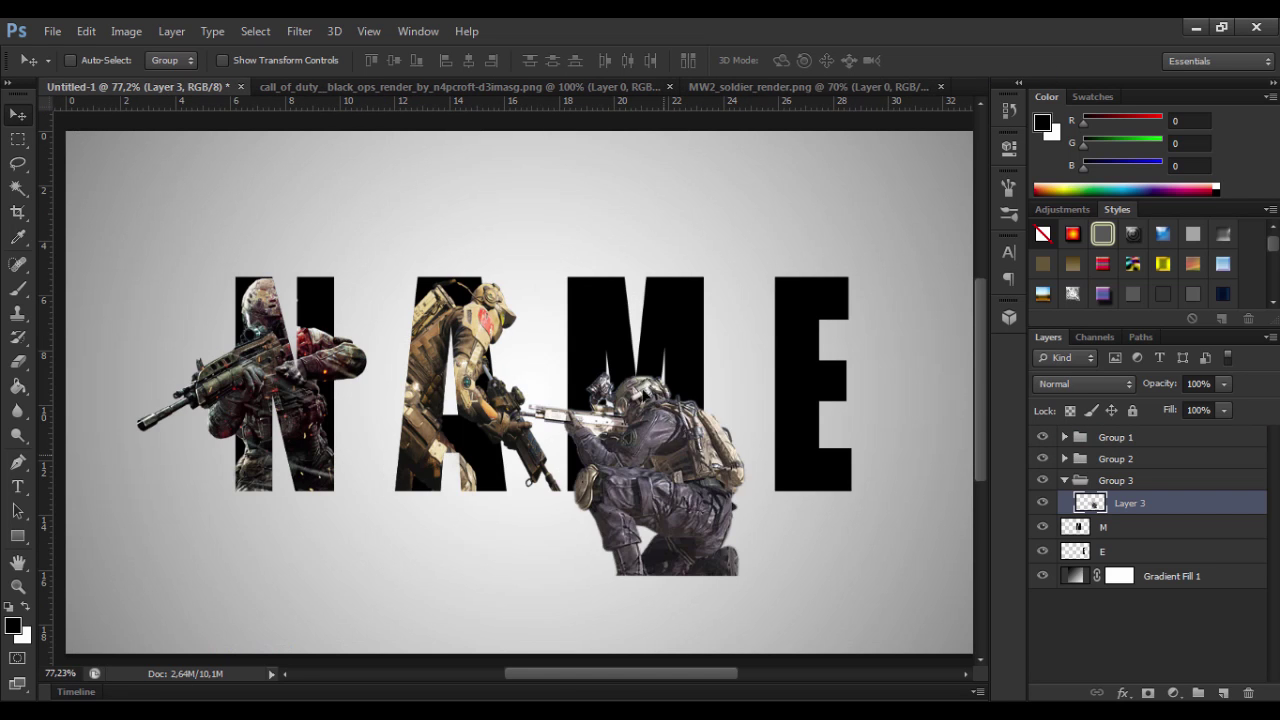
left_click_drag(668, 476, 637, 392)
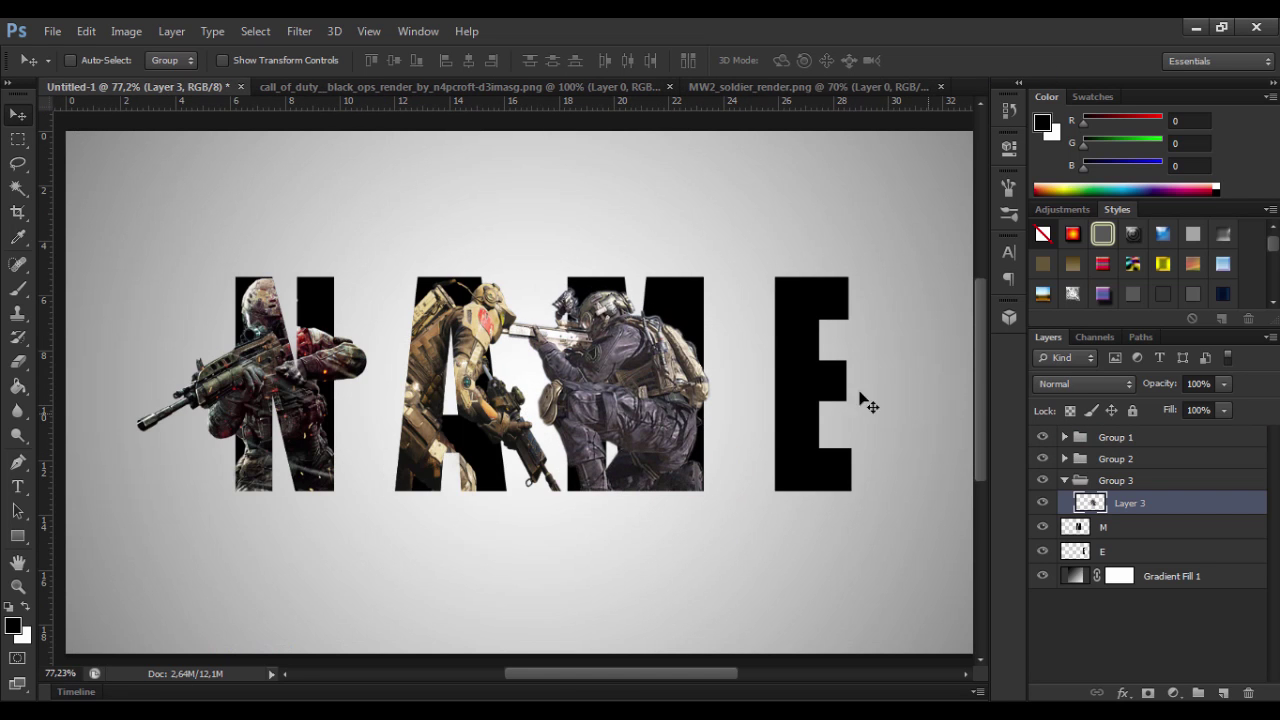
right_click(606, 378)
Flip the MW2 soldier horizontally, stretch him over the M, and load the M outline as a selection.
left_click(635, 368)
key("ctrl+t")
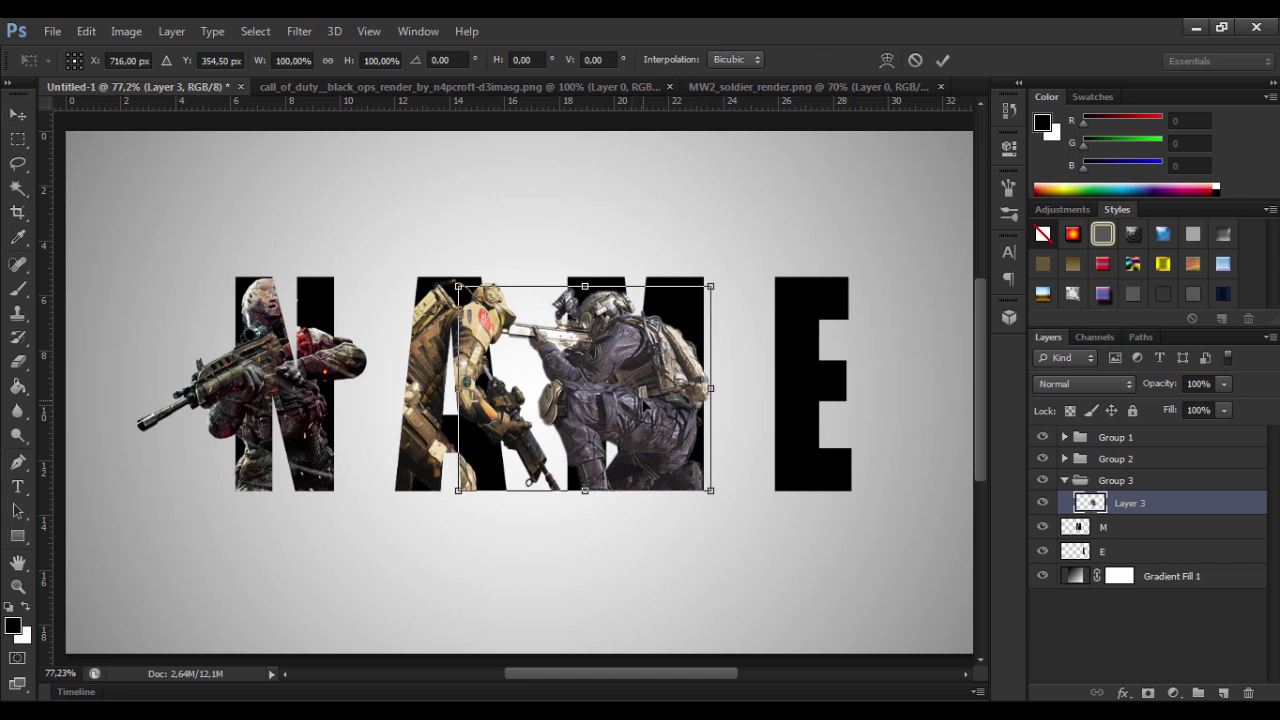
right_click(644, 405)
left_click(680, 363)
left_click_drag(577, 378, 668, 378)
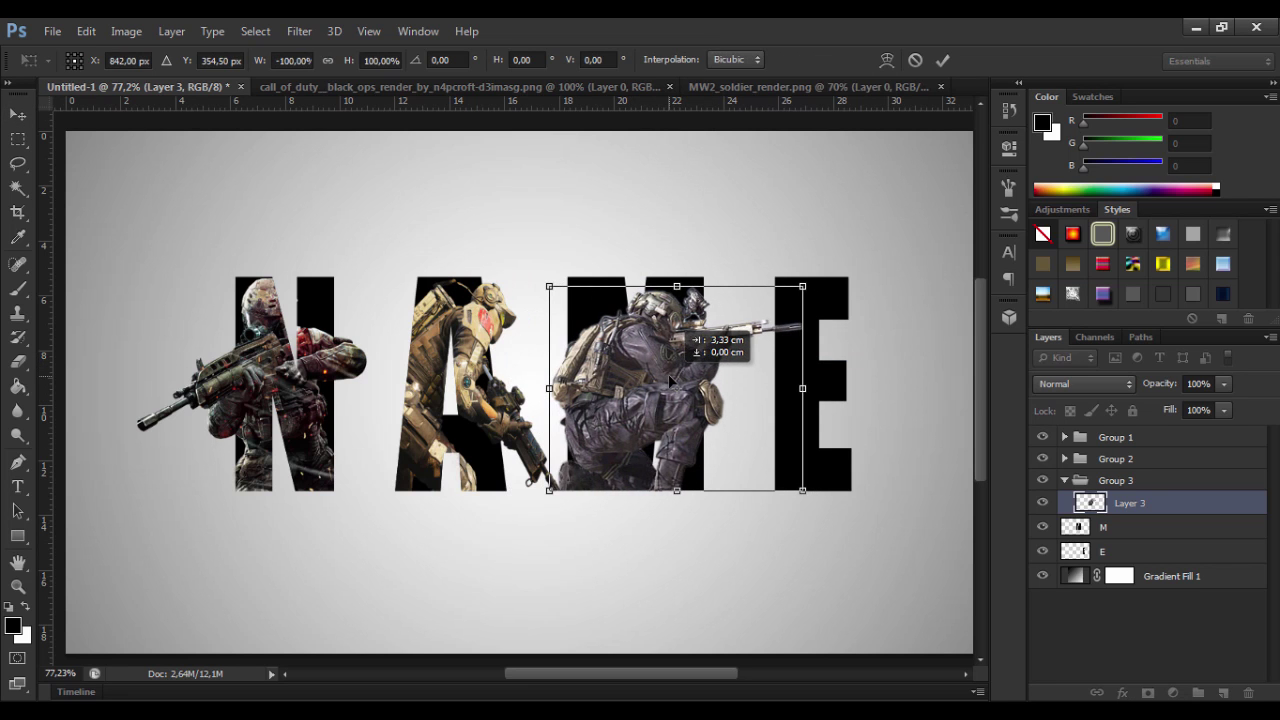
left_click_drag(803, 286, 818, 274)
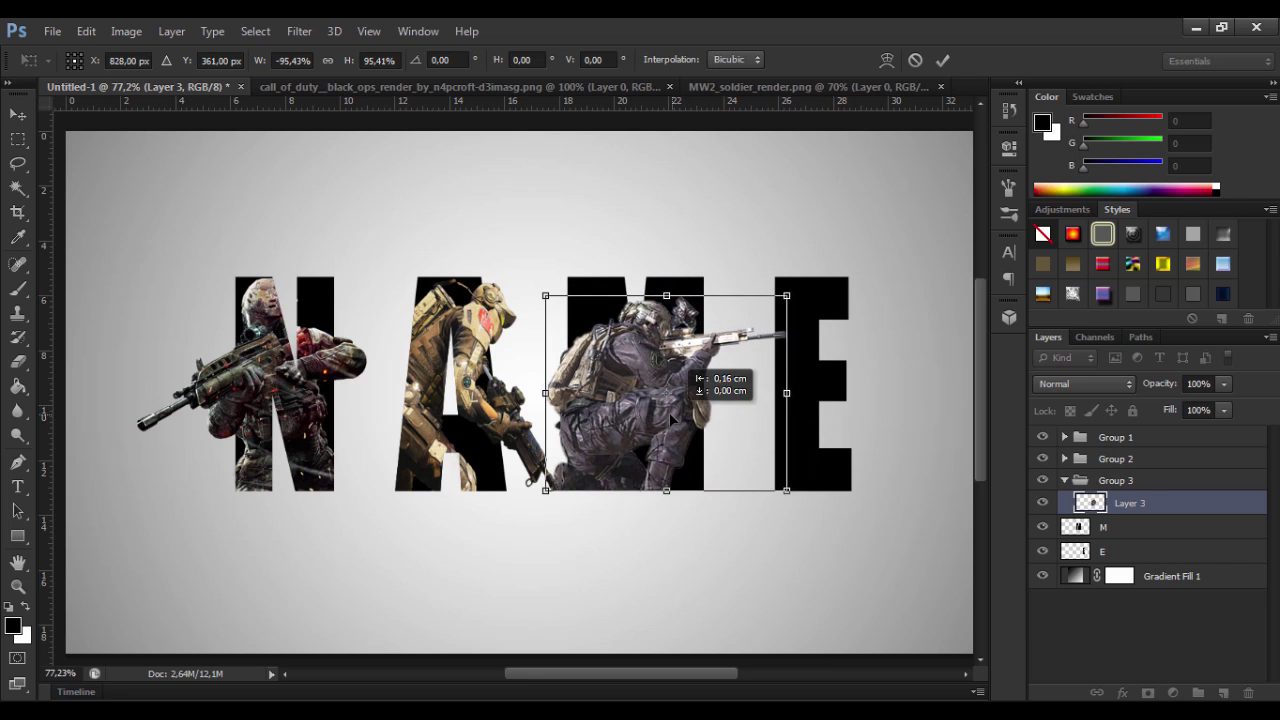
left_click_drag(820, 281, 773, 297)
left_click_drag(654, 295, 654, 277)
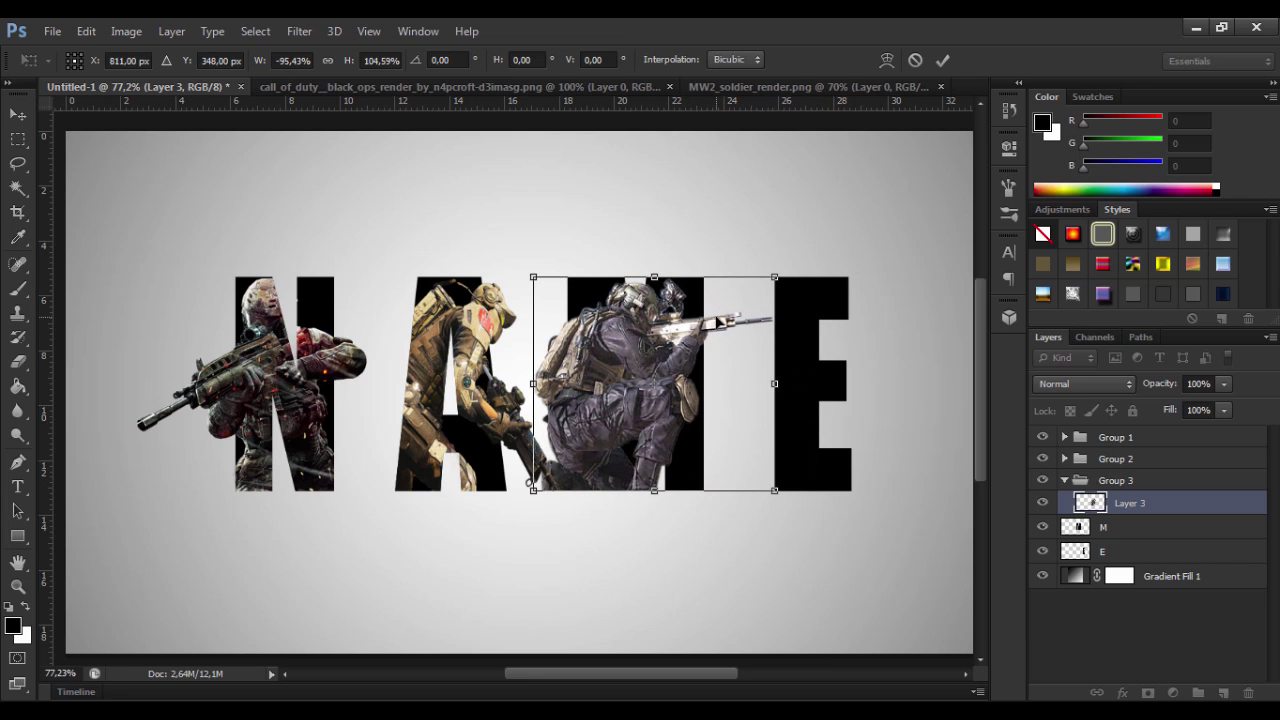
key("Return")
left_click(1101, 530, "shift")
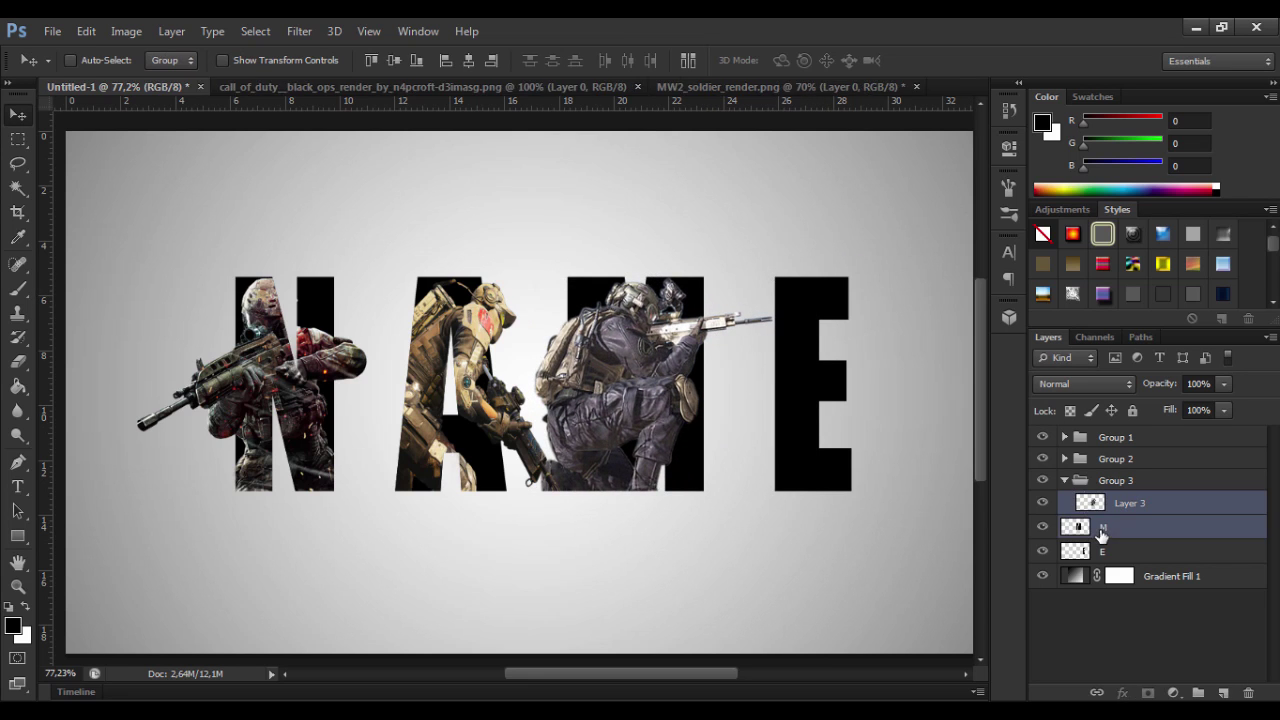
left_click(1113, 508)
Mask the kneeling soldier to the M letter, painting his rifle back in beyond it.
left_click(1080, 528, "ctrl")
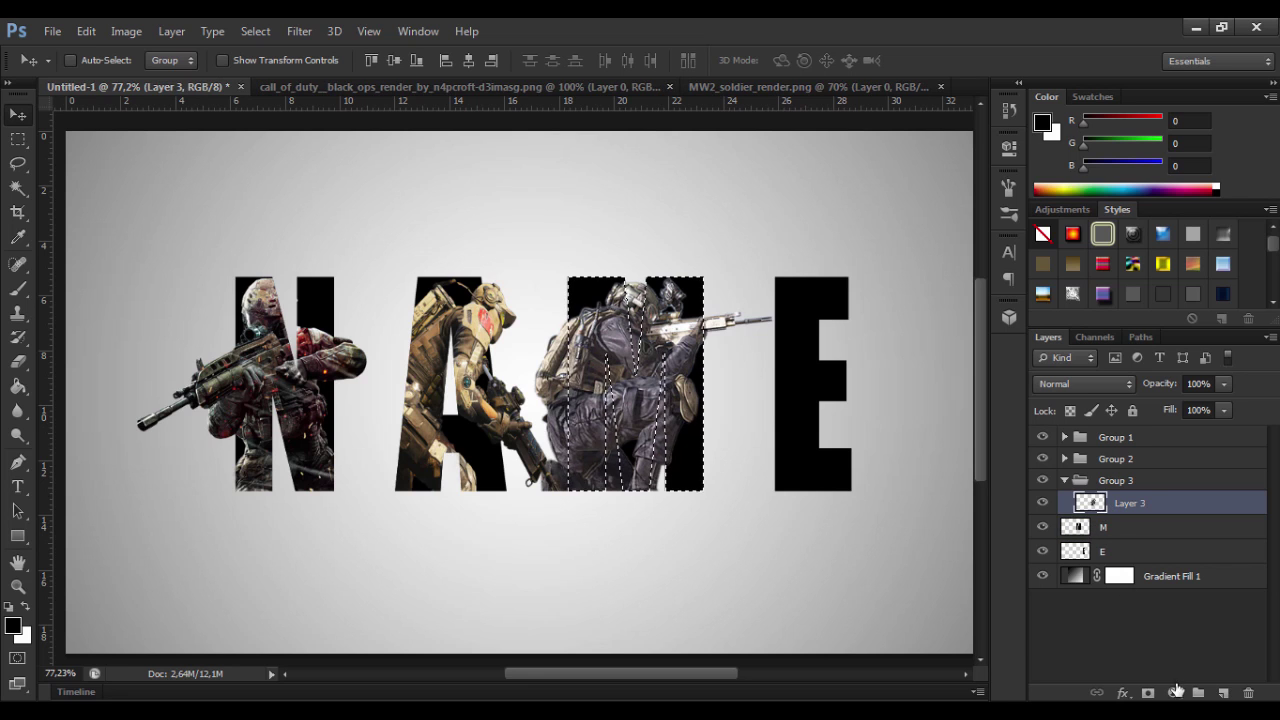
left_click(1148, 693)
left_click(17, 289)
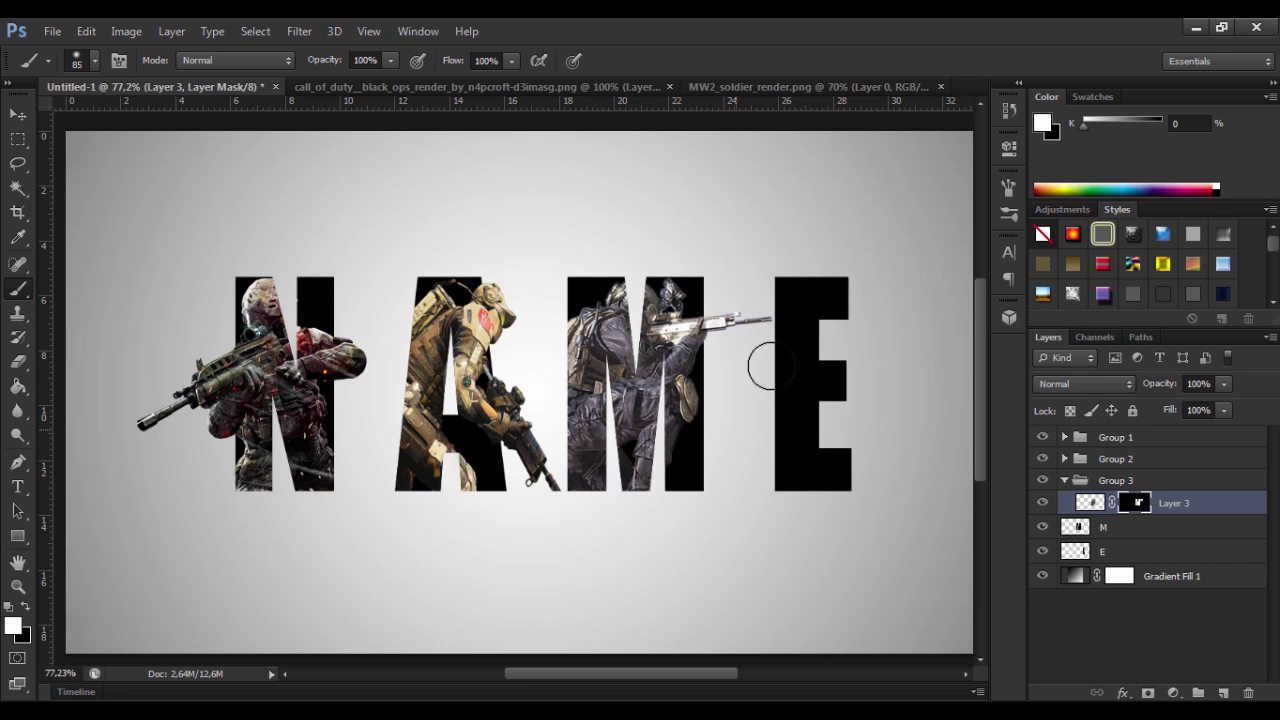
left_click(1075, 527, "ctrl")
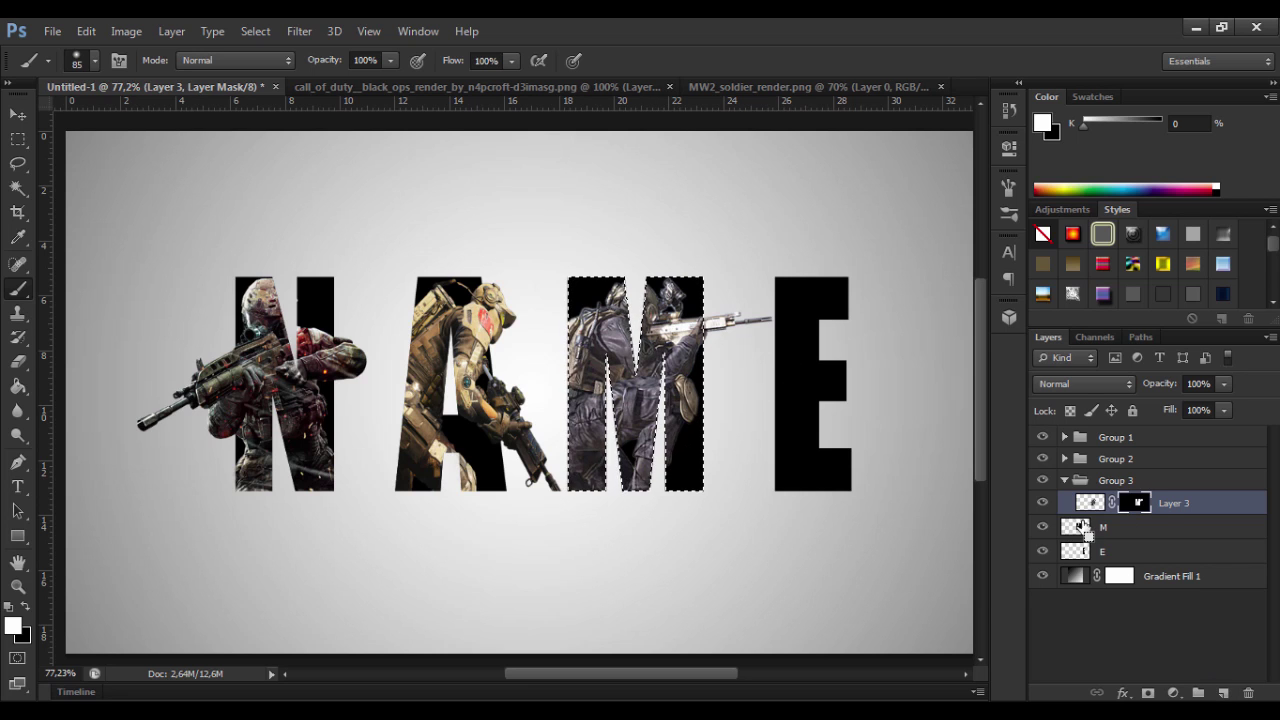
key("ctrl+d")
Move the M layer into Group 3 with the soldier.
left_click(19, 118)
left_click(1090, 527)
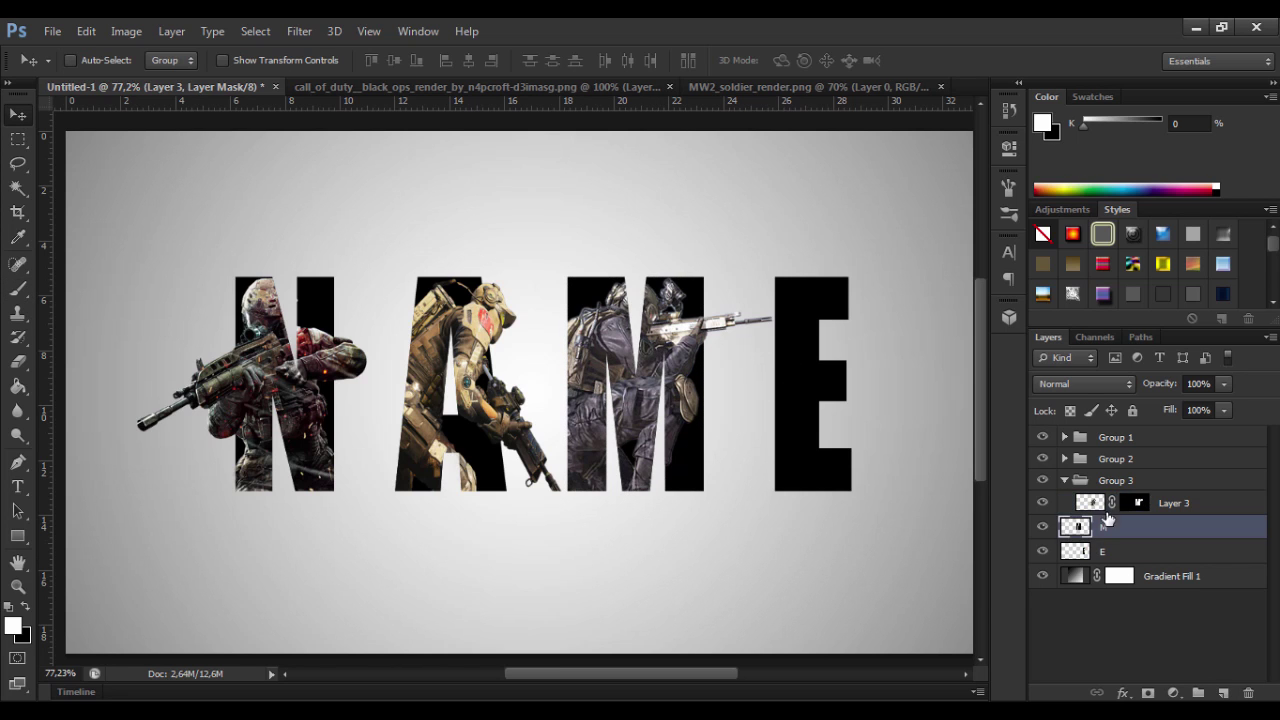
key("ctrl+d")
left_click(1096, 498)
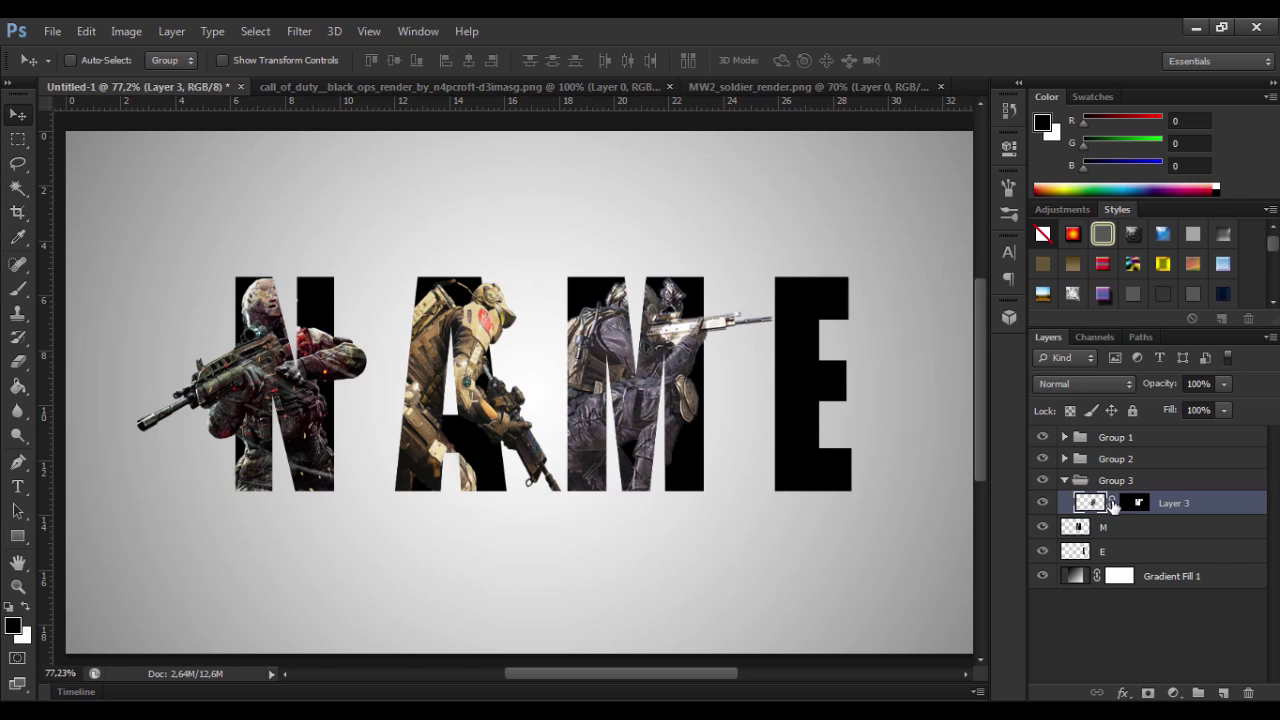
left_click_drag(1114, 539, 1133, 532)
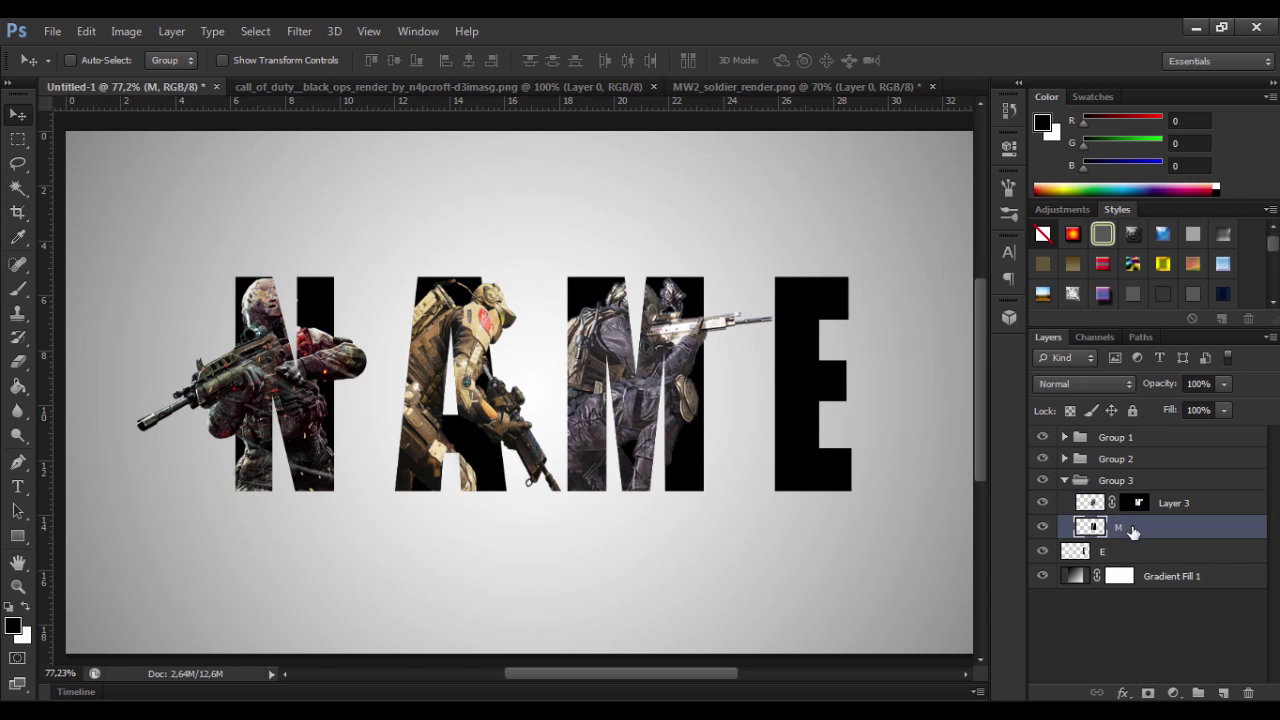
Collapse Group 3 and put the E layer into a new Group 4.
left_click(1065, 480)
left_click(1197, 693)
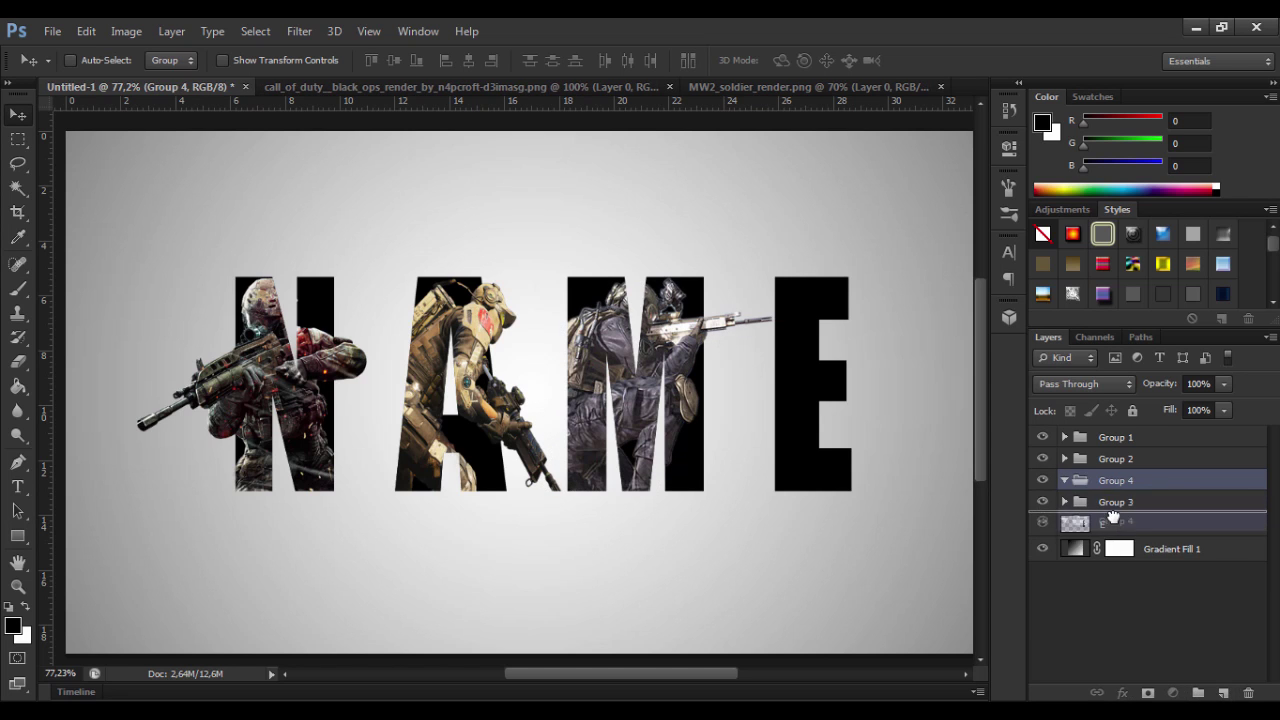
left_click_drag(1110, 524, 1080, 503)
Close the MW2 soldier render without saving and bring the firing soldier render into the NAME document.
left_click(940, 87)
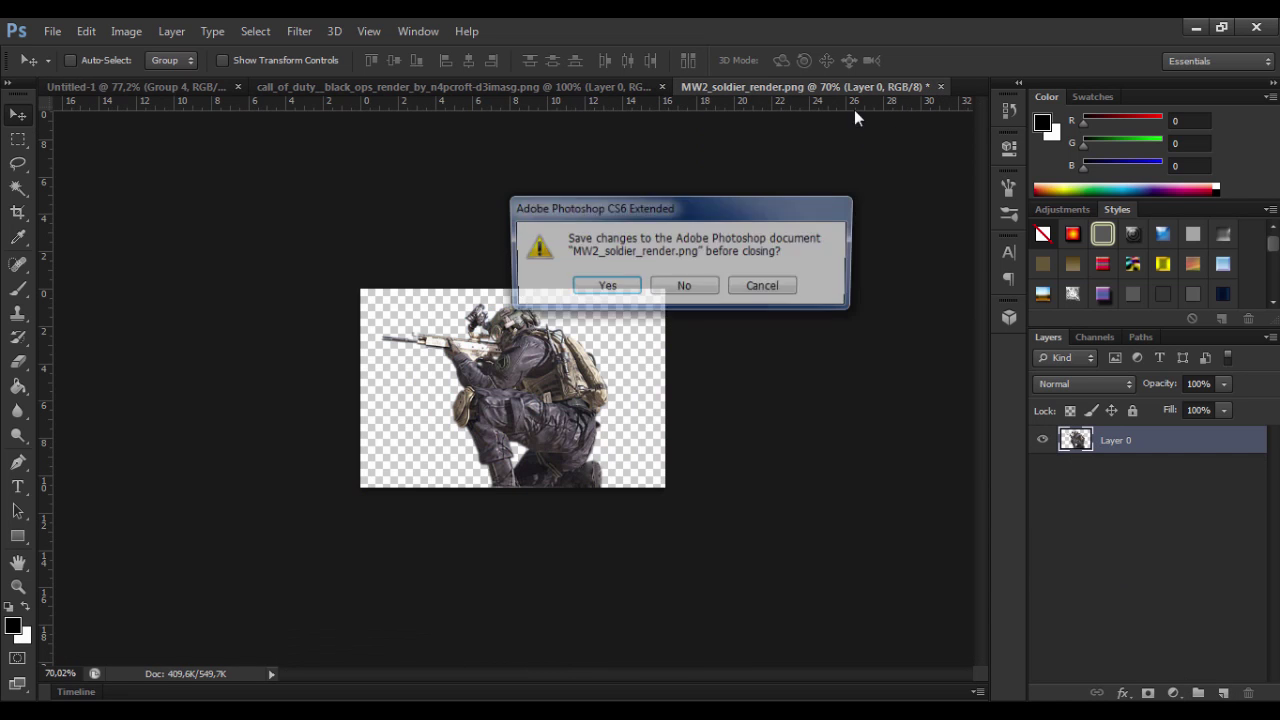
left_click(676, 286)
left_click(578, 86)
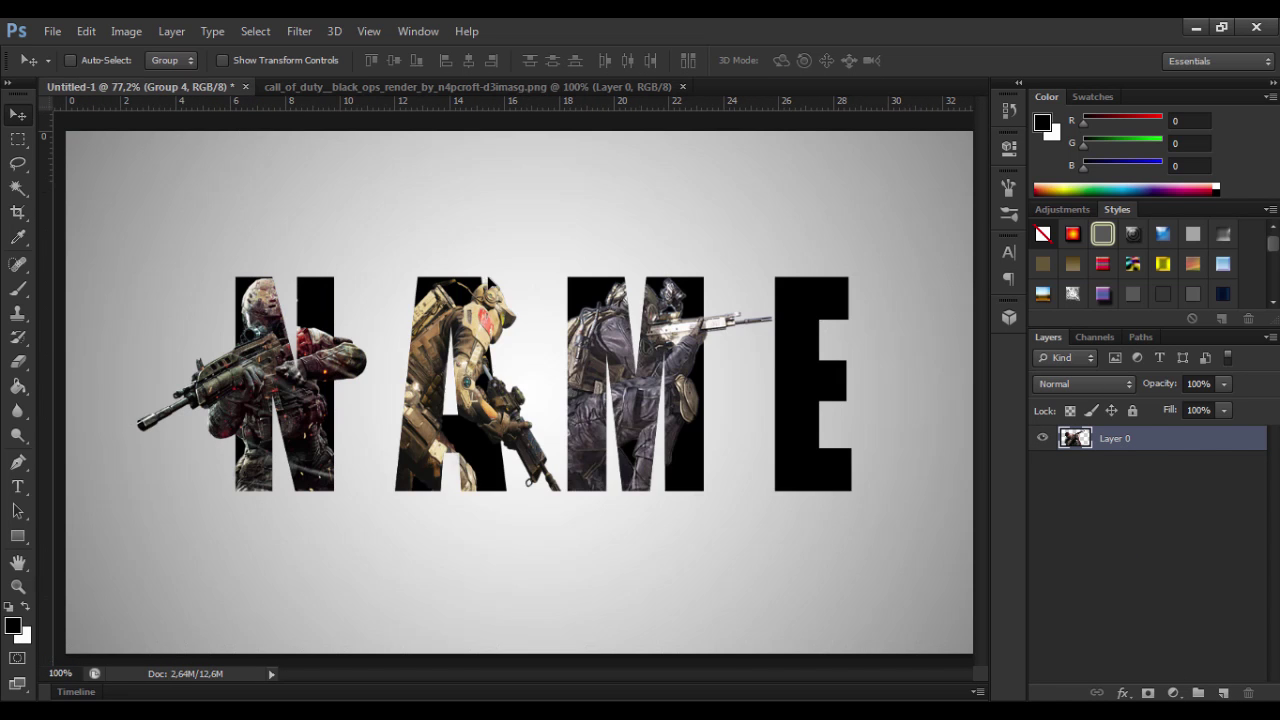
left_click_drag(1115, 444, 645, 437)
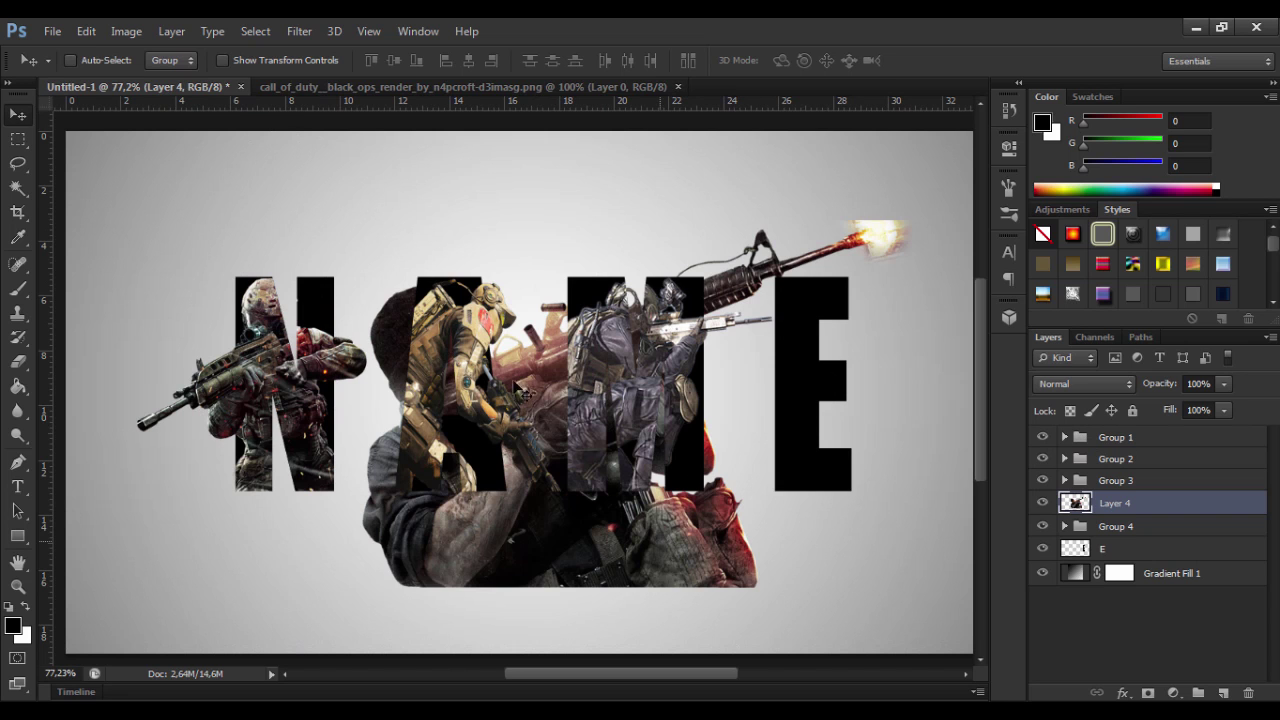
Free-transform the firing soldier render, shrinking it down and moving it over the letter E.
key("ctrl+t")
left_click_drag(363, 209, 629, 391)
mouse_move(771, 543)
left_mouse_down()
mouse_move(895, 430)
mouse_move(905, 452)
left_mouse_up()
left_click_drag(860, 298, 860, 278)
left_click_drag(883, 410, 850, 409)
Fine-tune the render to about 45% width over the E, apply it, and stack Layer 4 above E.
left_click_drag(881, 263, 881, 240)
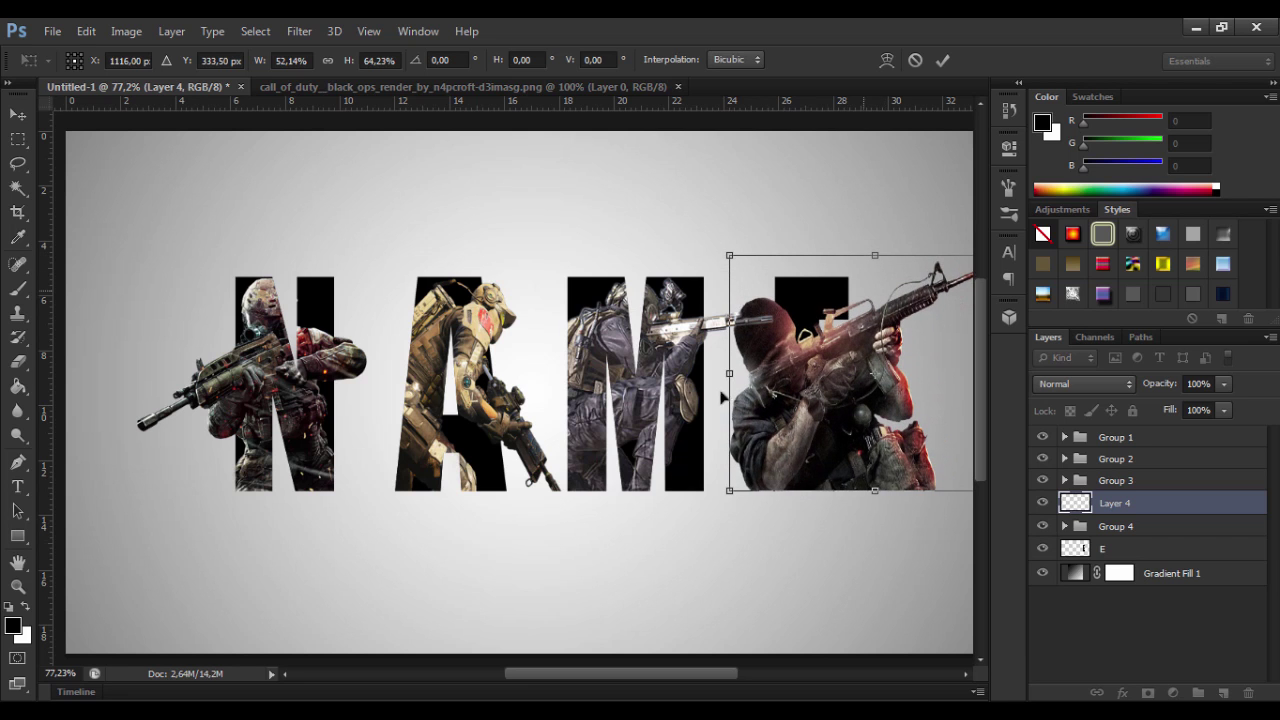
left_click_drag(838, 396, 876, 396)
scroll(891, 374, "down", 2)
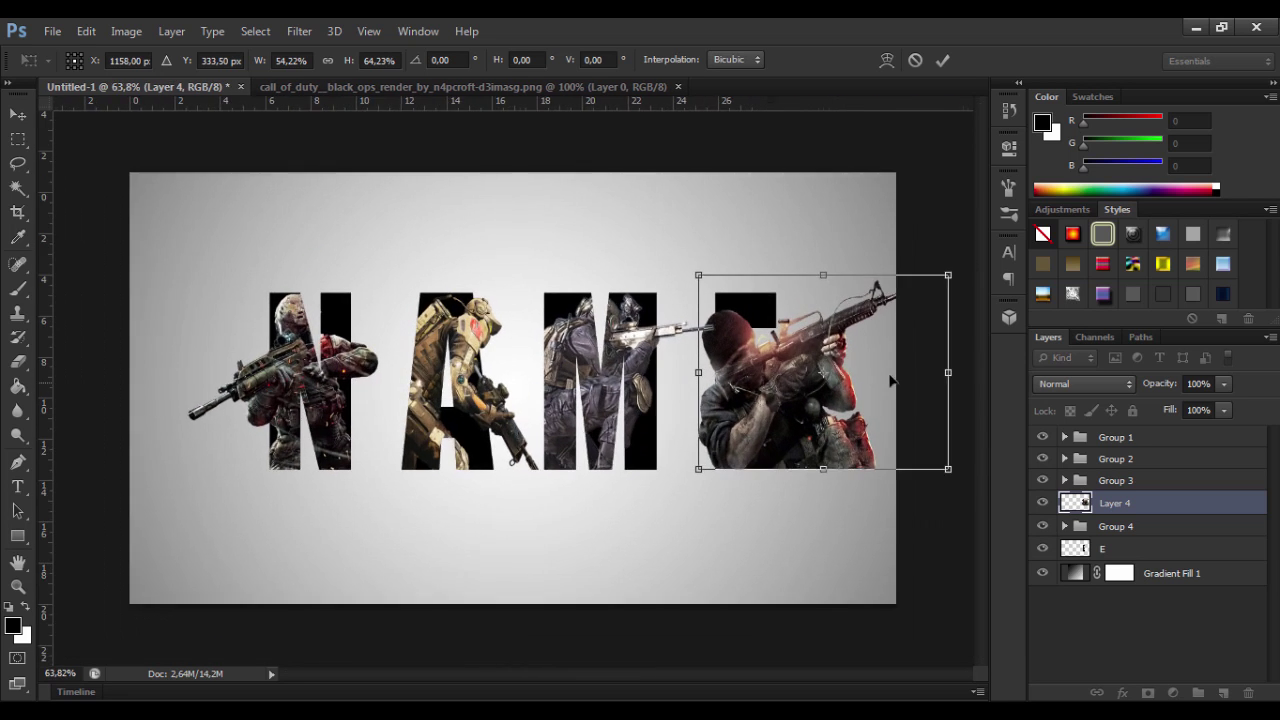
scroll(914, 366, "down", 2)
left_click_drag(863, 375, 843, 377)
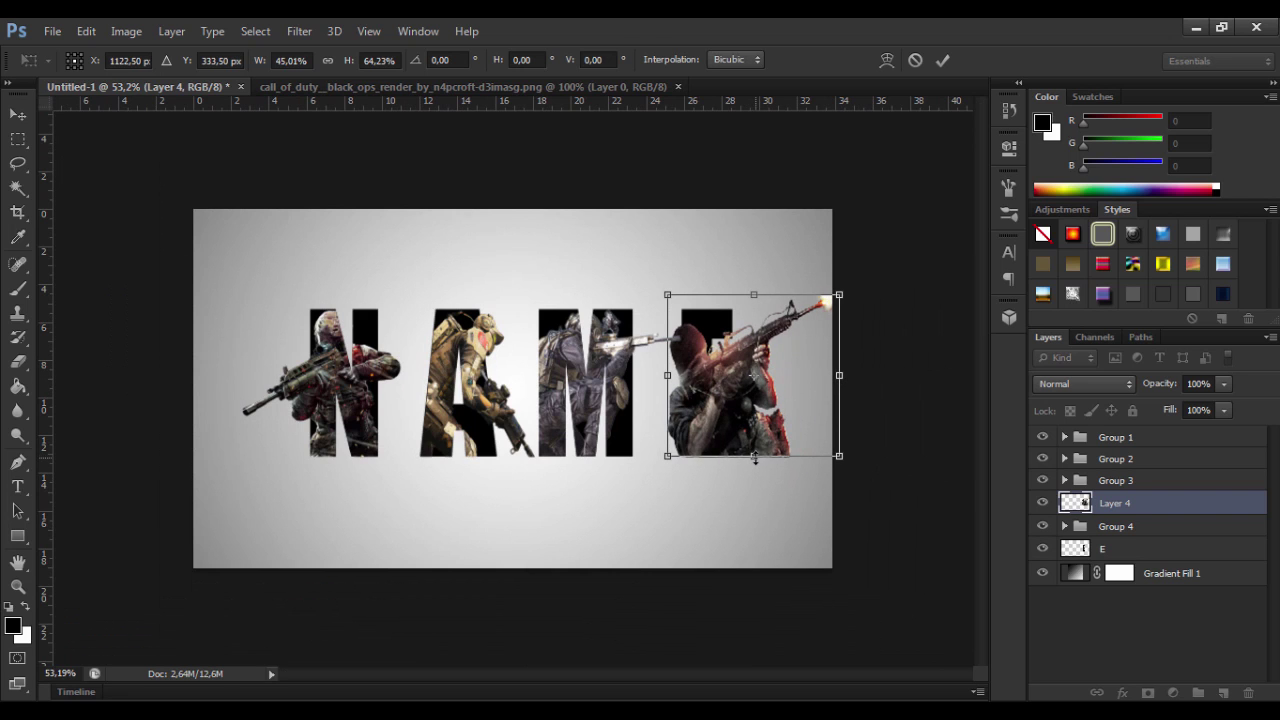
key("Return")
left_click_drag(1112, 506, 1103, 545)
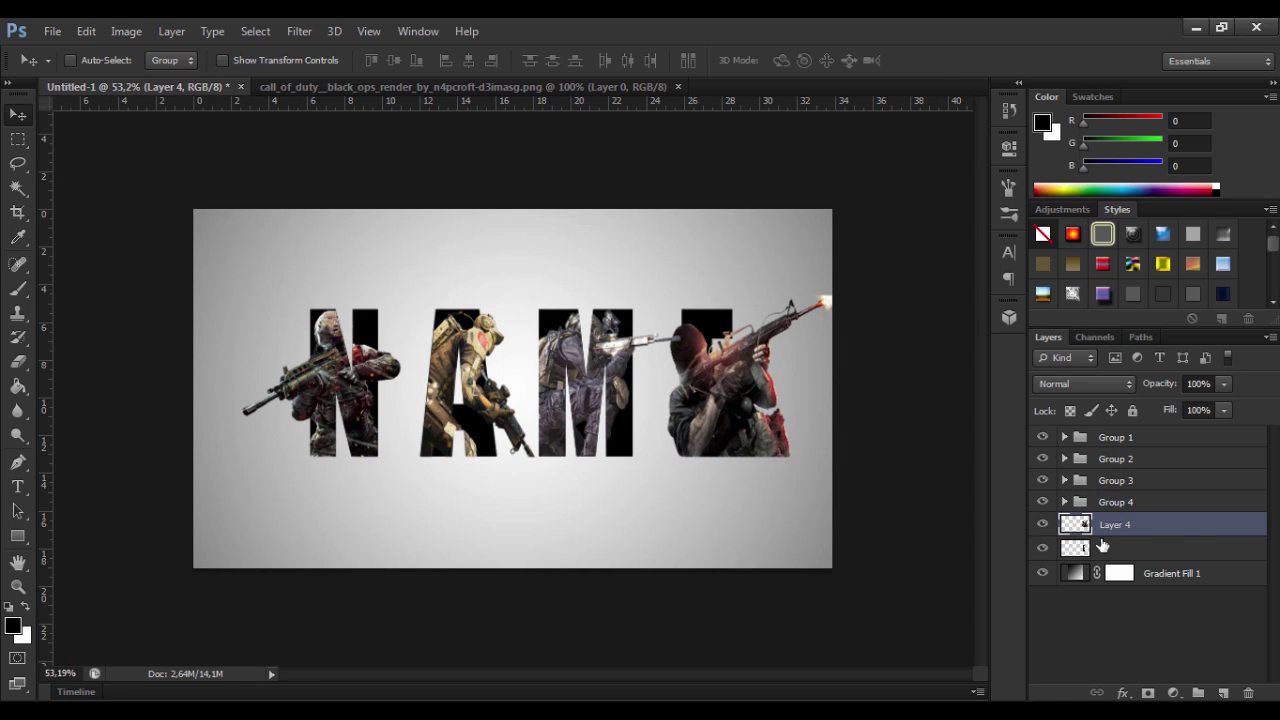
left_click(1148, 692, "alt")
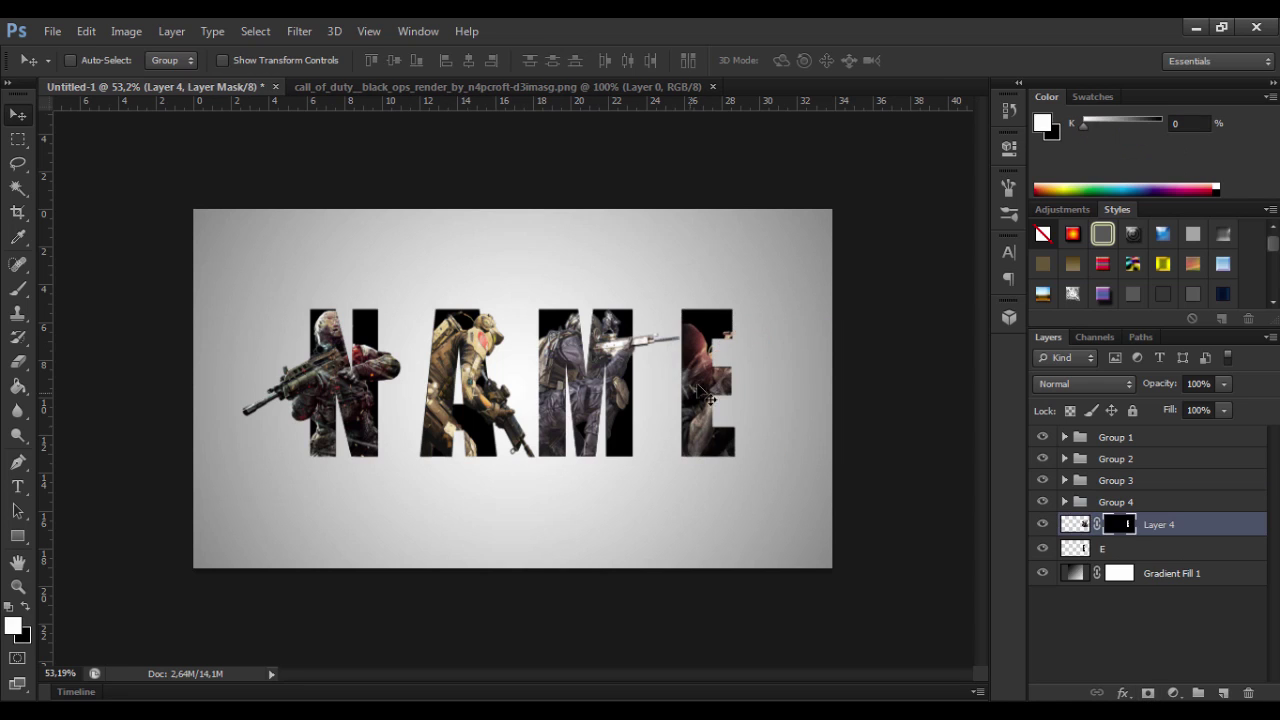
key("b")
mouse_move(712, 420)
left_mouse_down()
mouse_move(743, 362)
mouse_move(822, 300)
mouse_move(755, 400)
mouse_move(749, 444)
mouse_move(760, 450)
left_mouse_up()
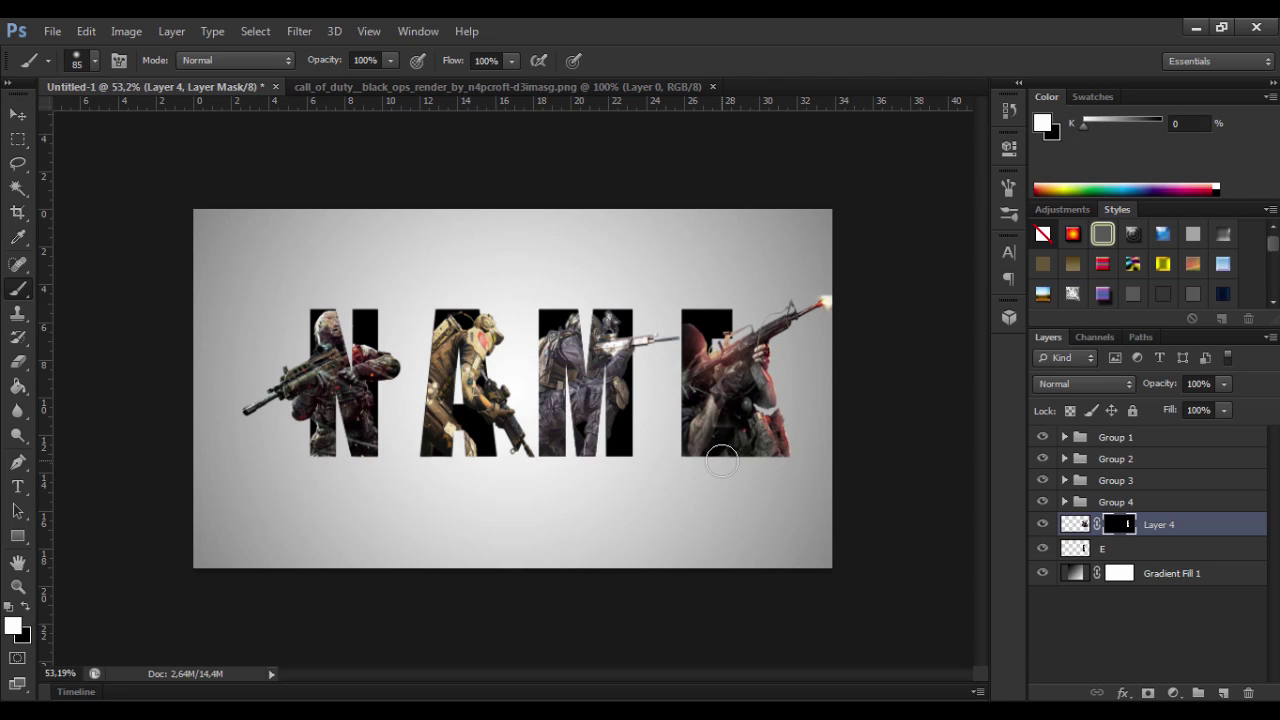
key("ctrl+alt+z")
mouse_move(754, 383)
left_mouse_down()
mouse_move(735, 343)
mouse_move(794, 303)
mouse_move(713, 353)
mouse_move(752, 362)
mouse_move(704, 382)
left_mouse_up()
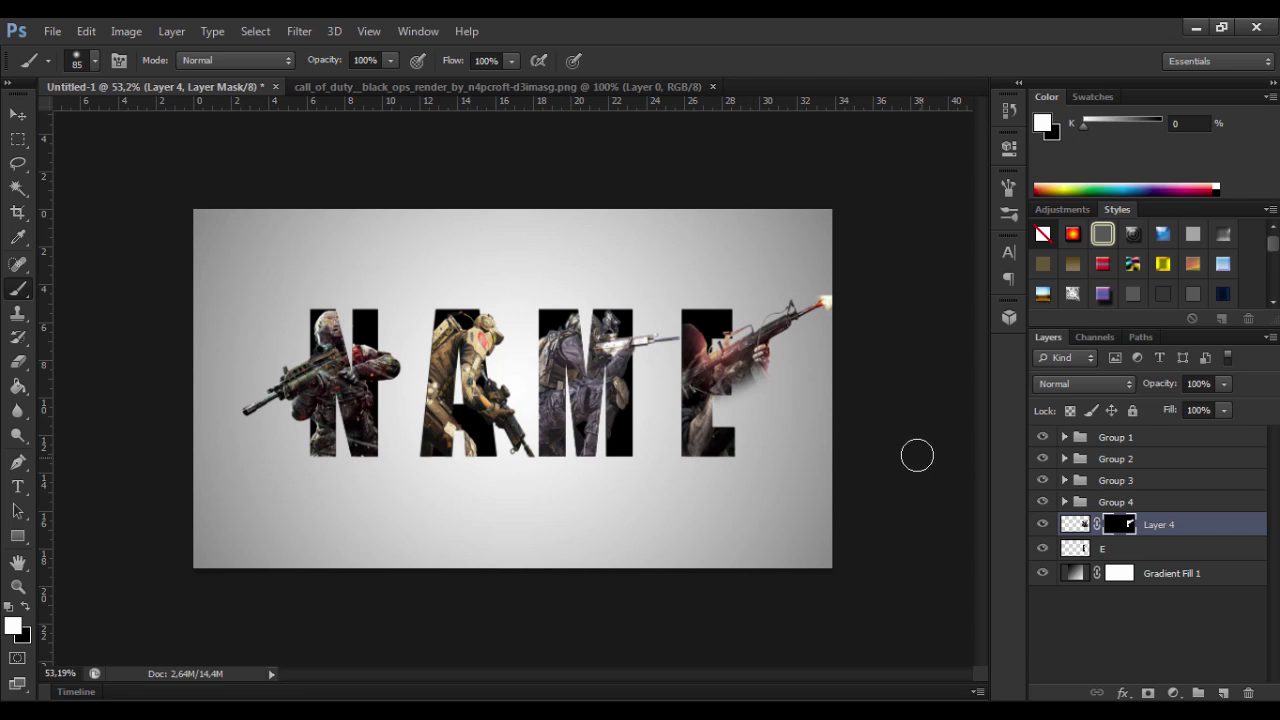
left_click(1042, 524)
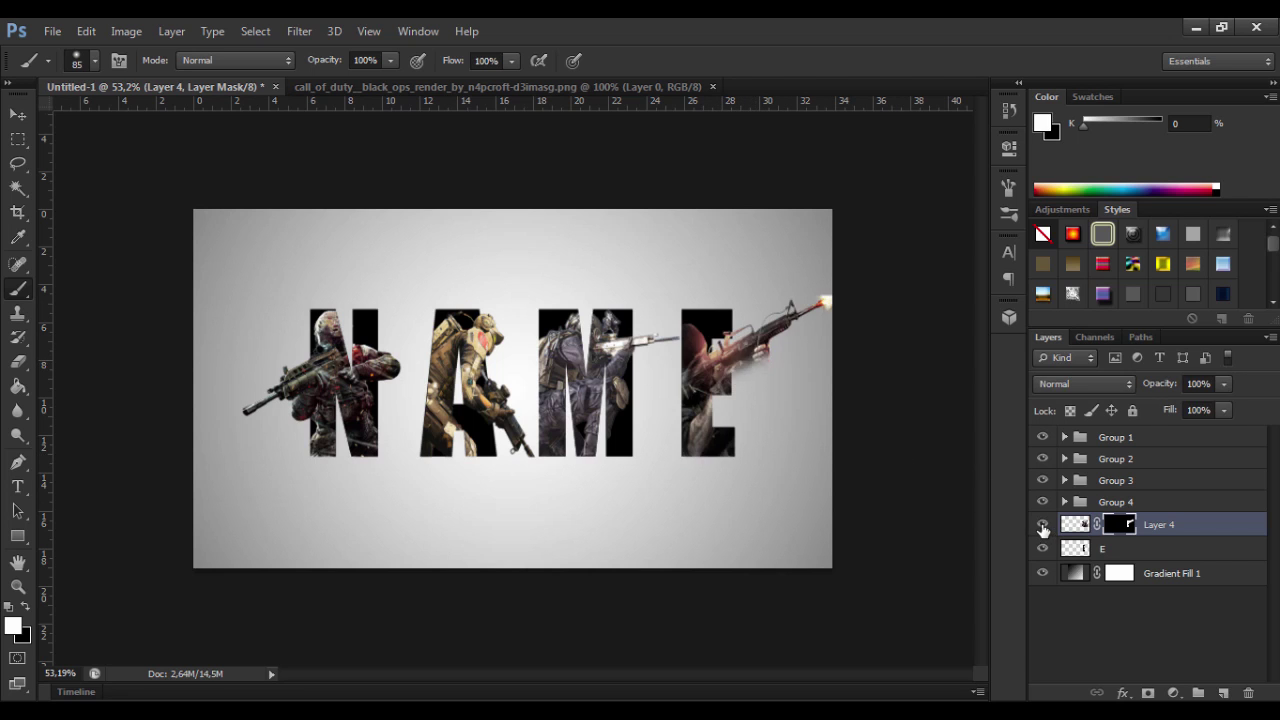
key("ctrl+alt+z")
key("ctrl+alt+z")
key("ctrl+alt+z")
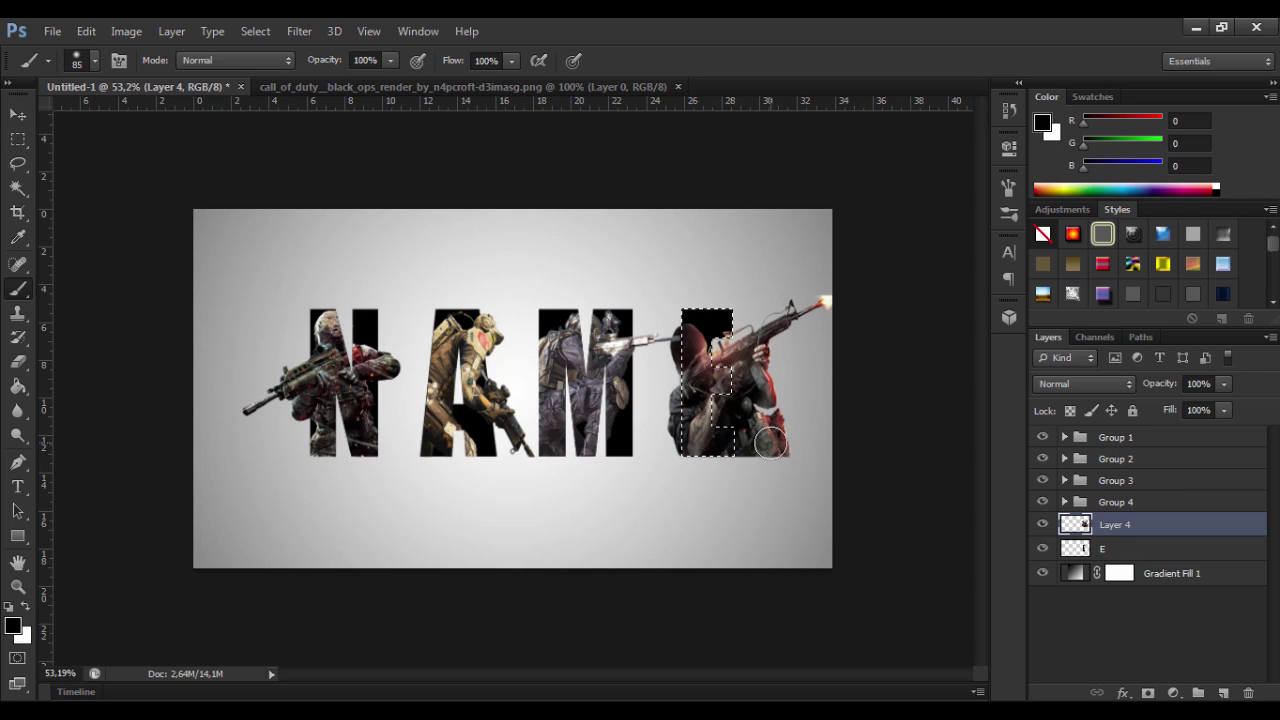
key("ctrl+d")
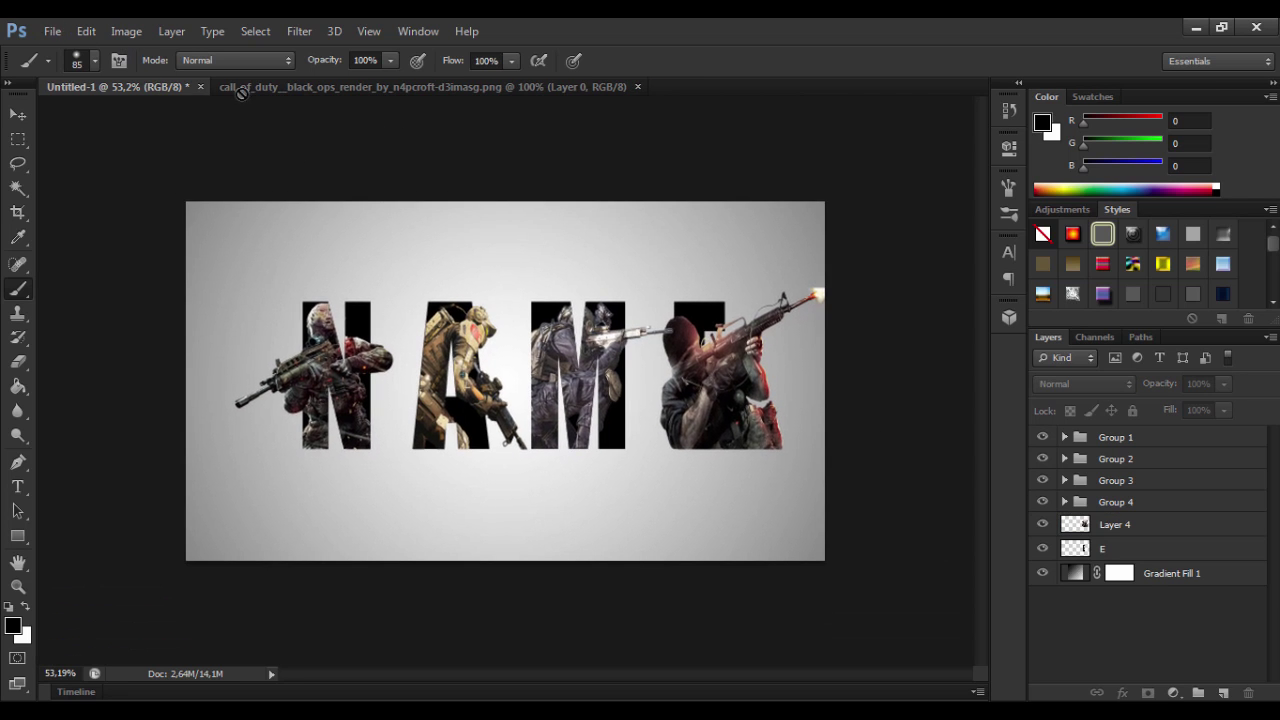
left_click(86, 31)
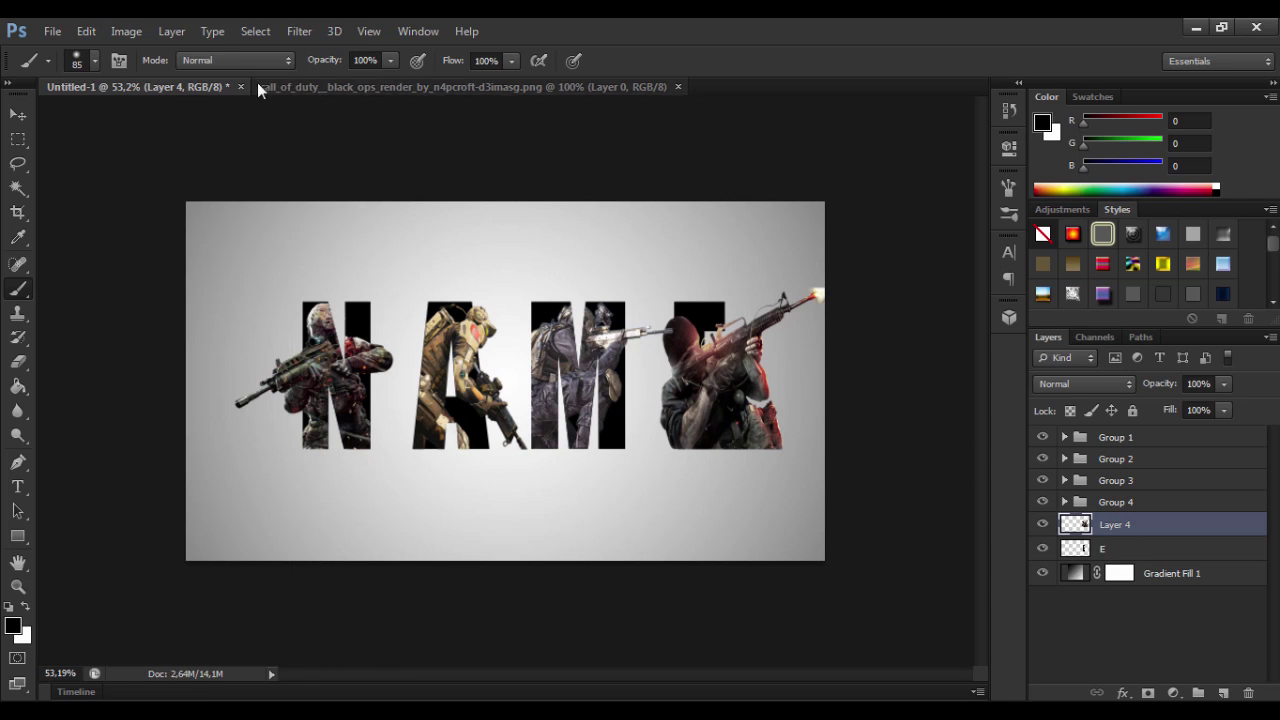
Rotate the soldier render about 20° clockwise and shift it left and down over the E.
left_click(126, 31)
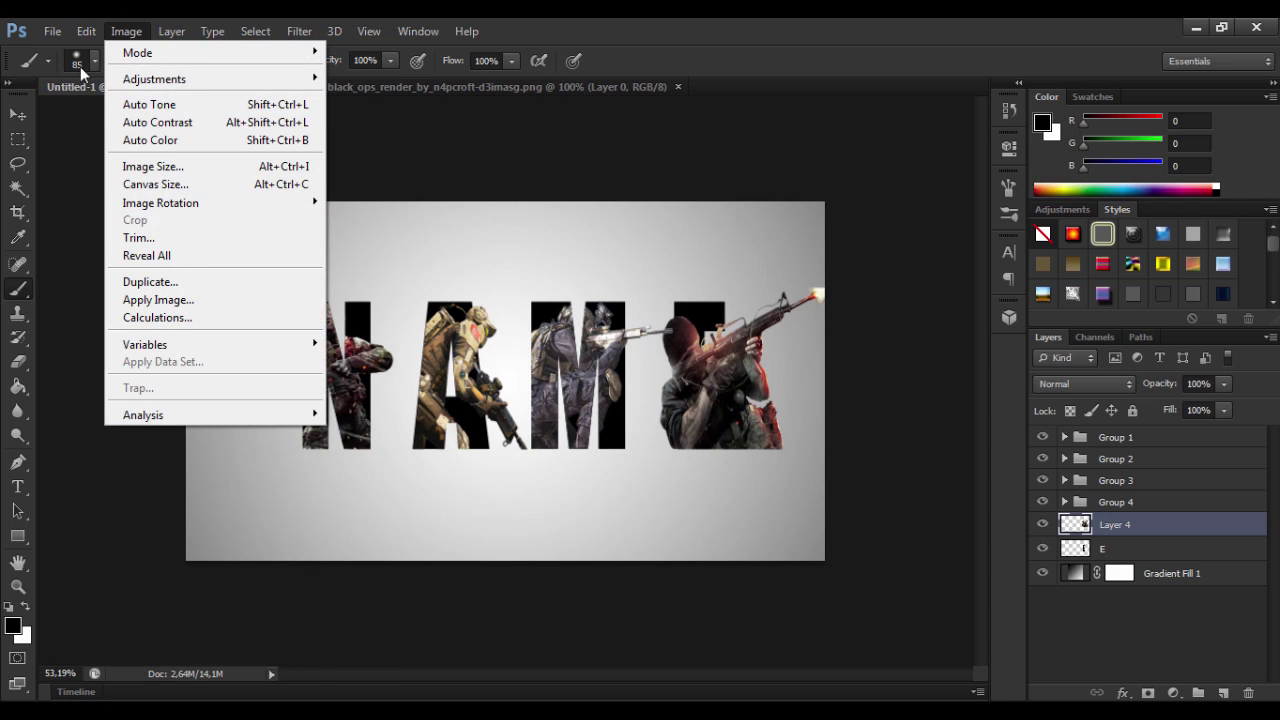
left_click(440, 575)
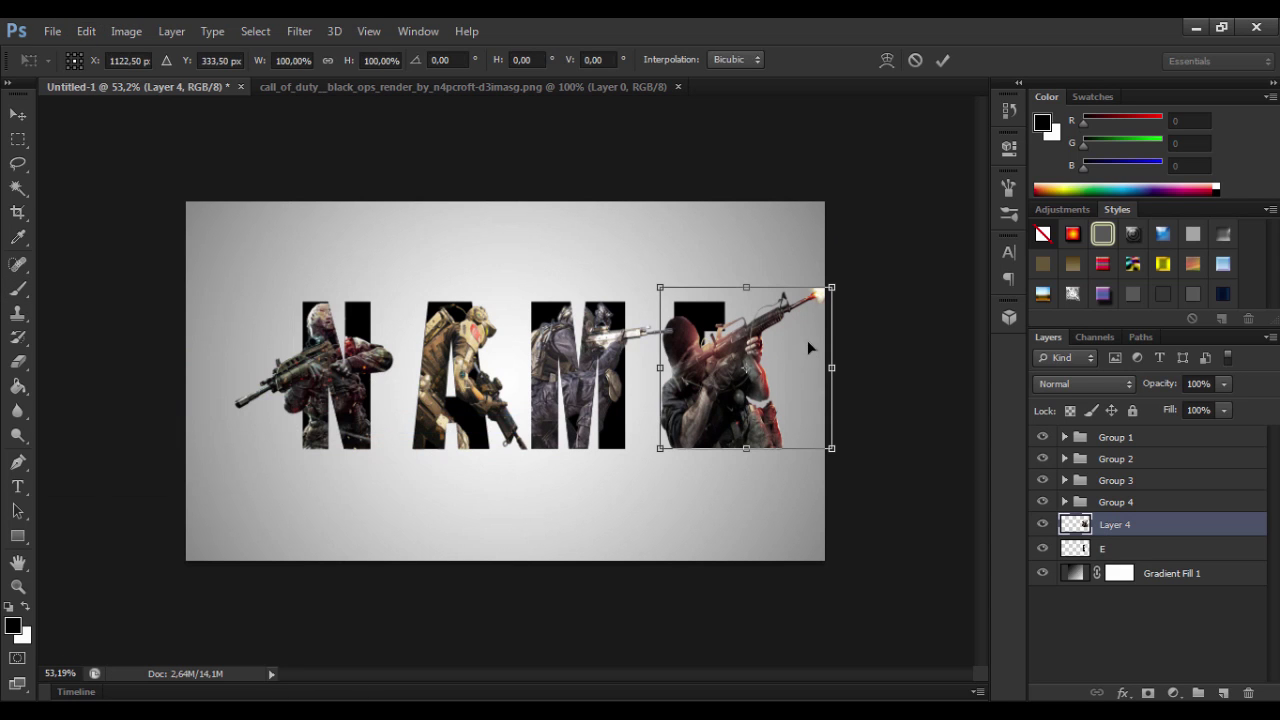
left_click_drag(836, 285, 858, 321)
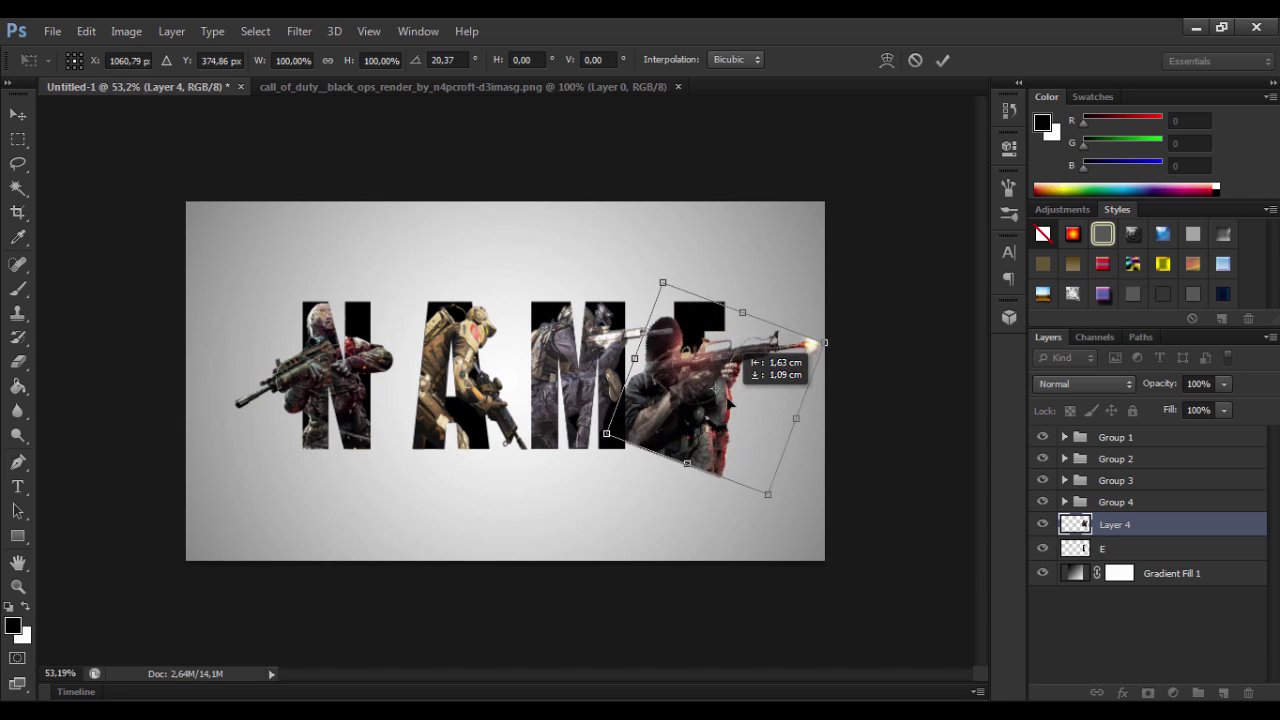
left_click_drag(753, 386, 733, 395)
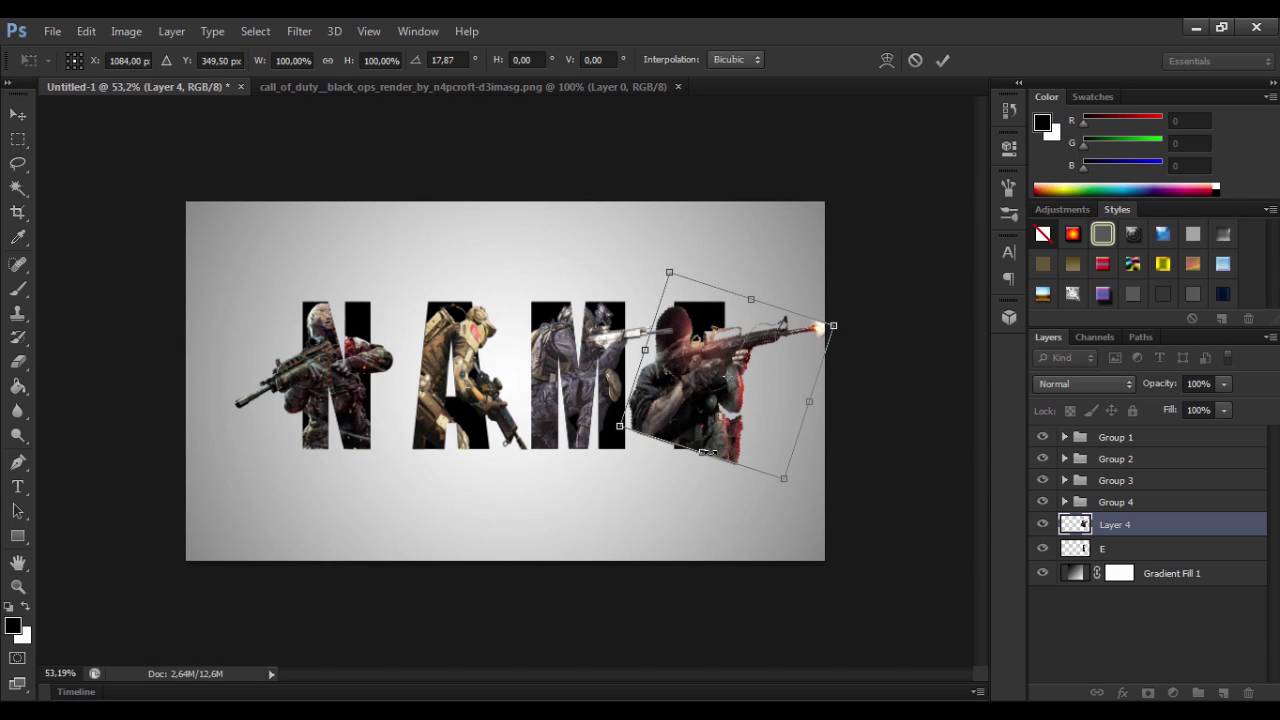
key("Return")
key("b")
Reshape the soldier render from its corner so the rifle angles upward past the E.
key("ctrl+t")
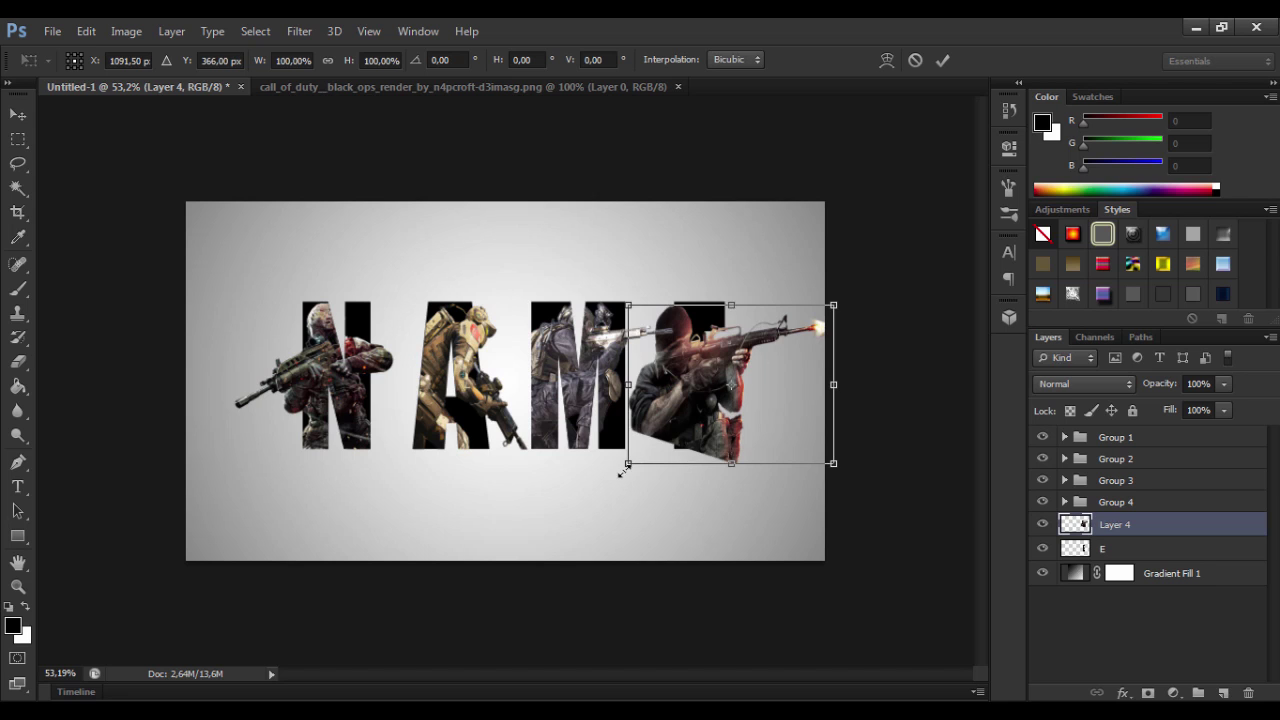
left_click_drag(622, 468, 735, 330)
key("Return")
key("b")
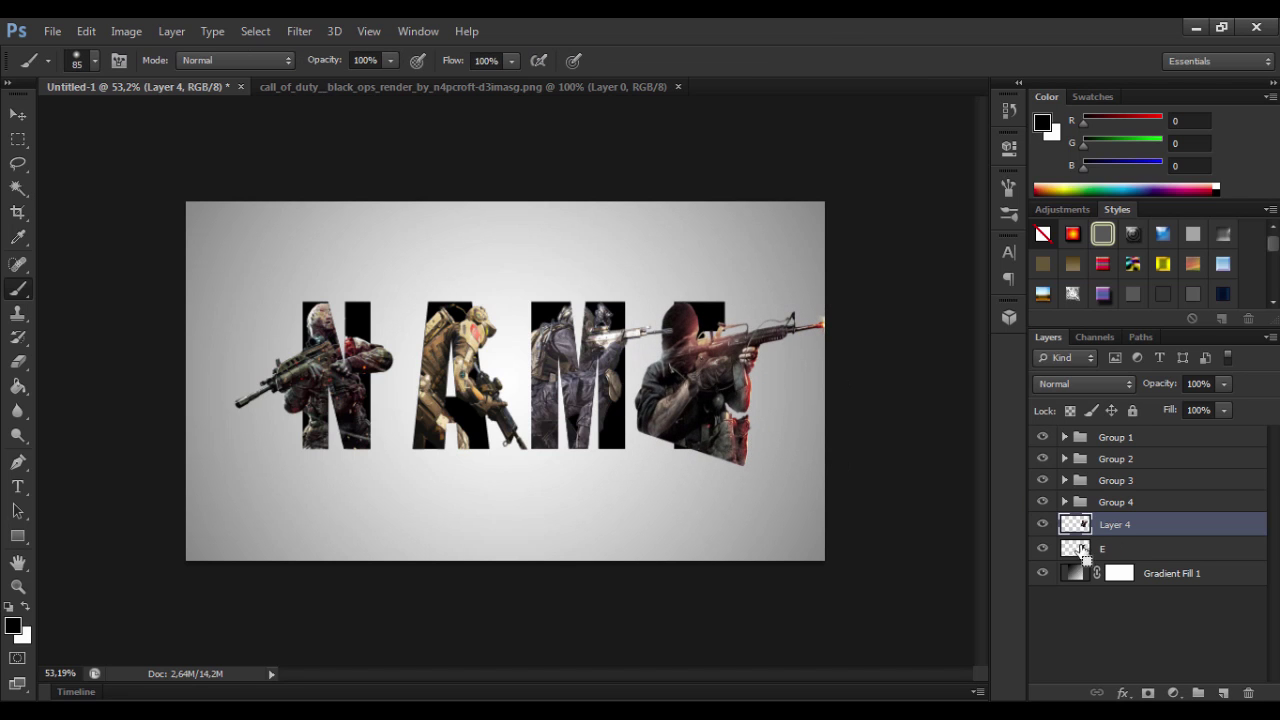
Mask the firing soldier to the E shape and paint his rifle back in outside it.
left_click(1075, 548, "ctrl")
left_click(1148, 693)
key("x")
mouse_move(723, 337)
left_mouse_down()
mouse_move(742, 335)
mouse_move(677, 321)
mouse_move(654, 400)
mouse_move(725, 393)
mouse_move(727, 381)
mouse_move(745, 429)
left_mouse_up()
key("ctrl+z")
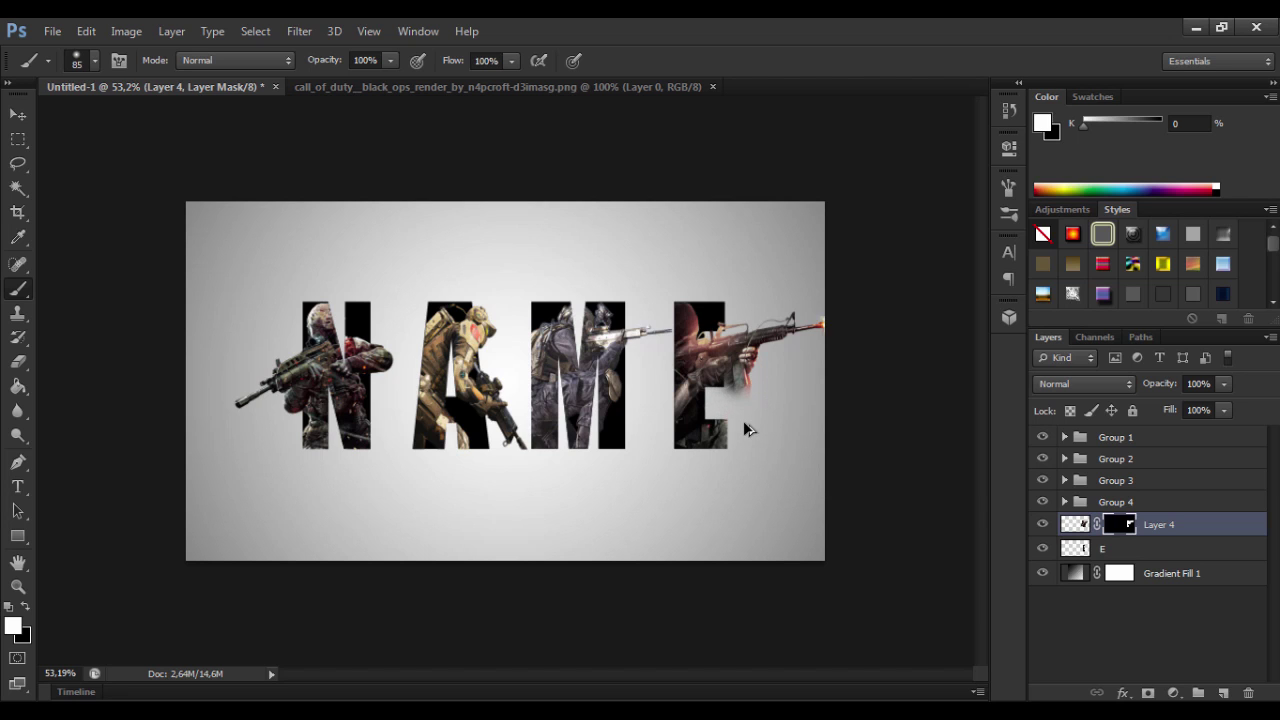
Reduce the brush size for finer mask painting.
left_click(90, 56)
left_click_drag(104, 120, 79, 120)
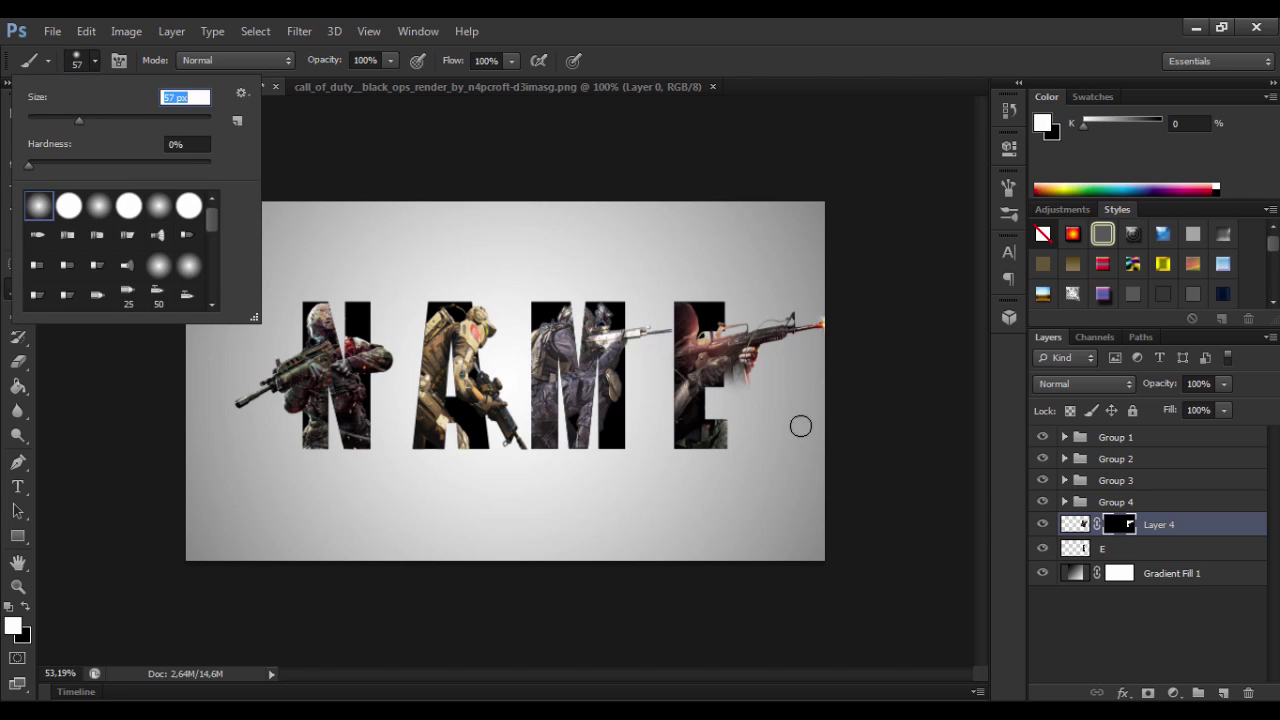
key("Return")
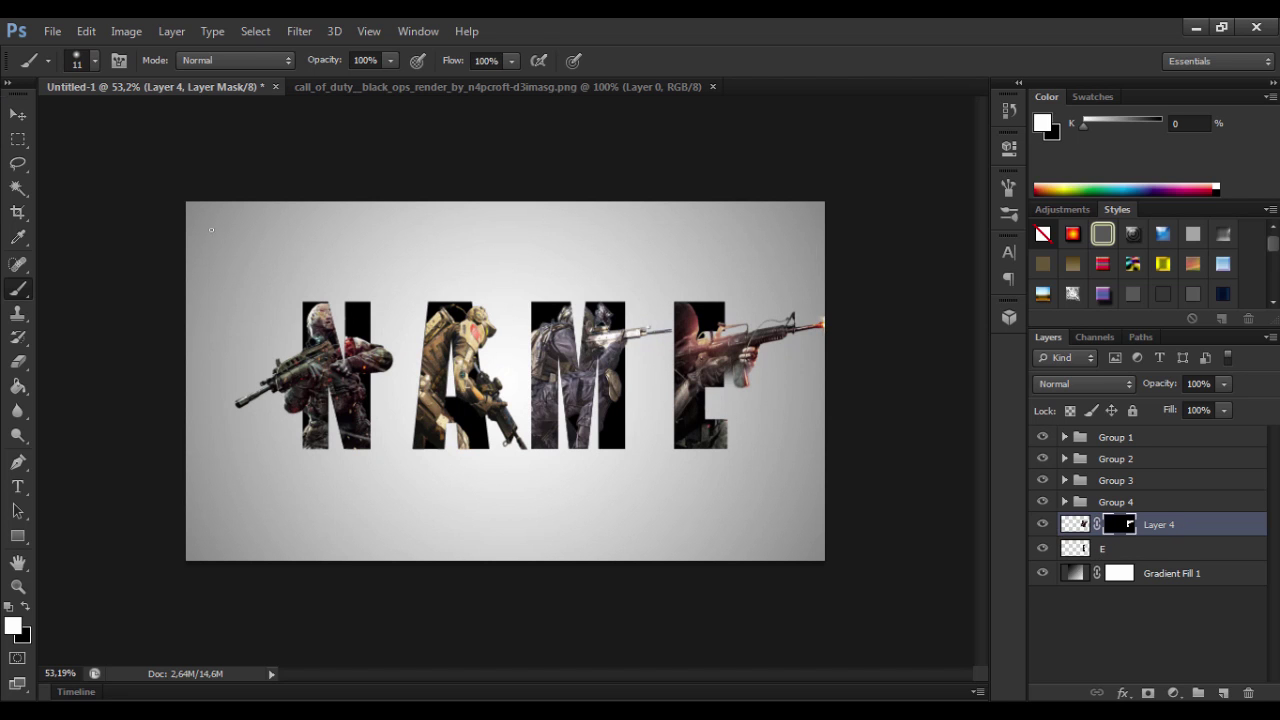
Combine Layer 4 and the E layer into Group 4, then briefly hide Group 1 to compare.
key("v")
left_click_drag(1160, 524, 1116, 501)
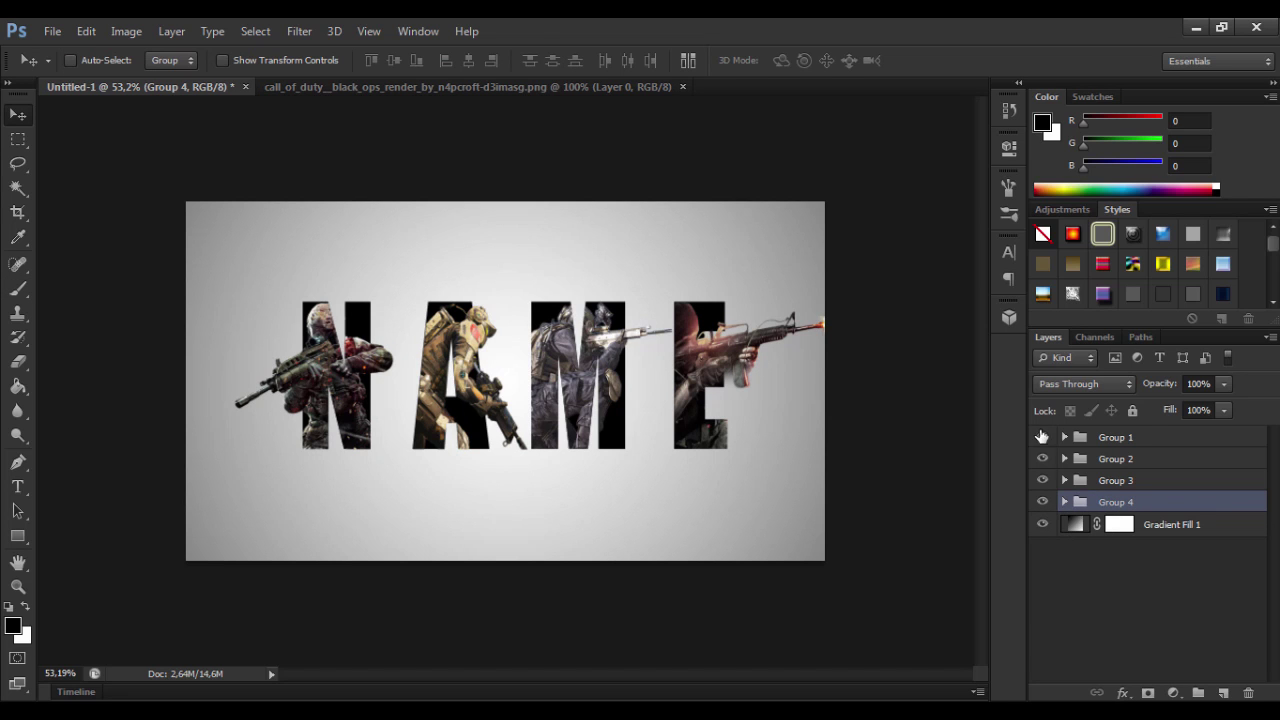
left_click(1042, 437)
scroll(578, 392, "up", 2)
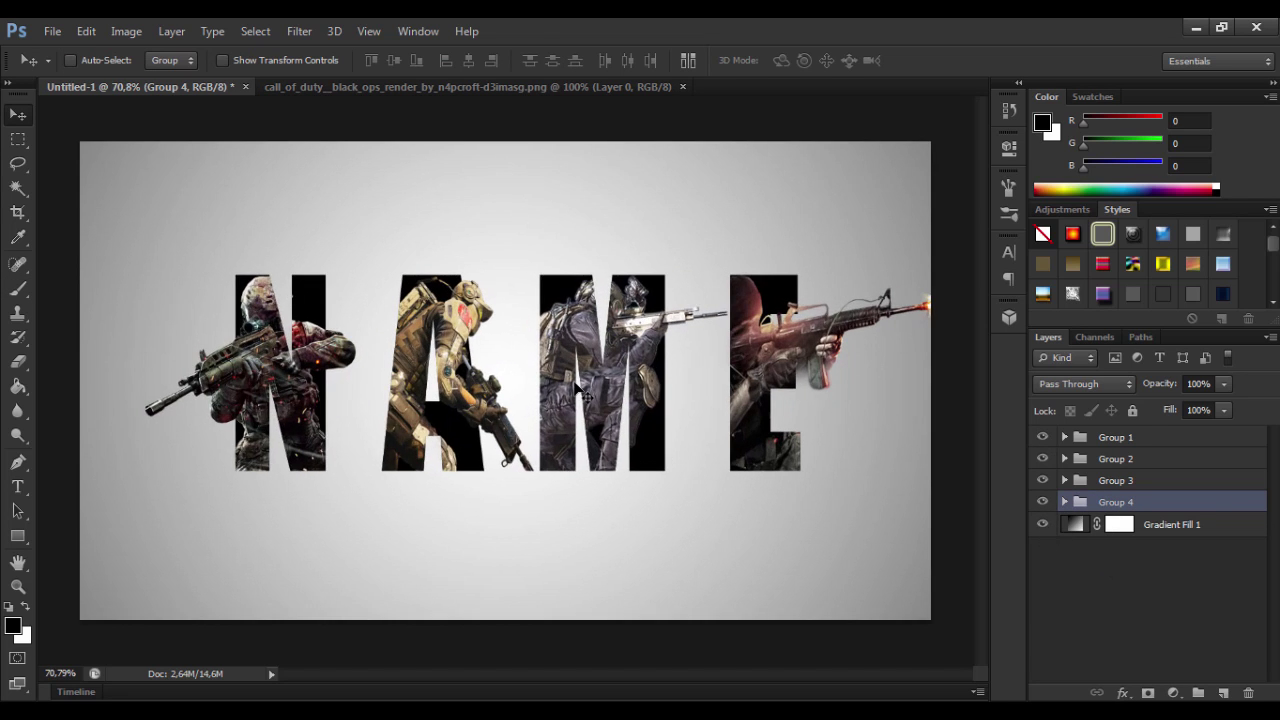